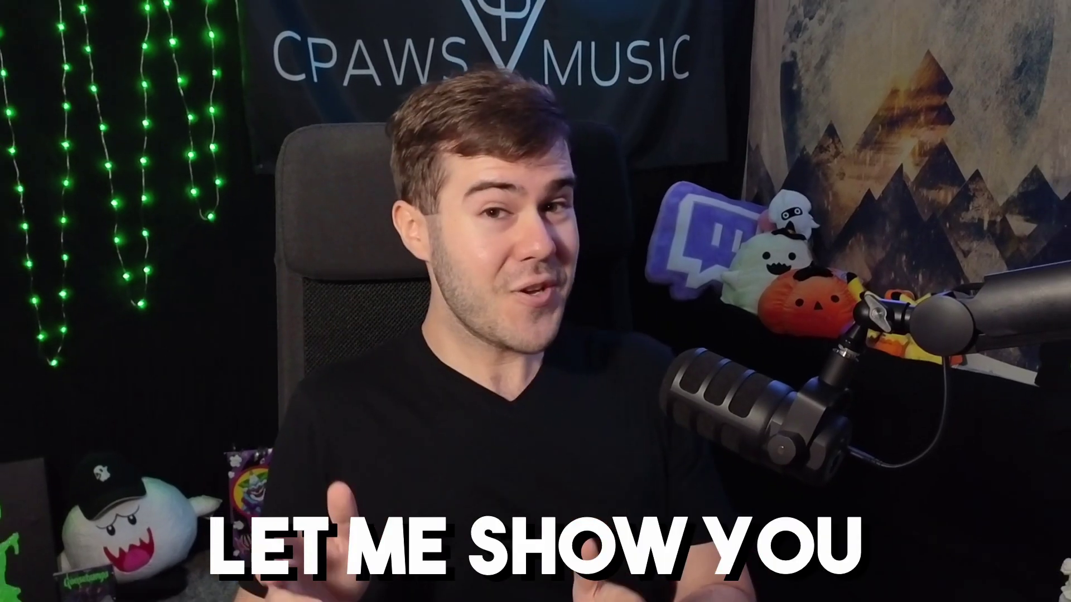
Step: Play the chosen GIF from the GifParty panel on the live stream
click(770, 338)
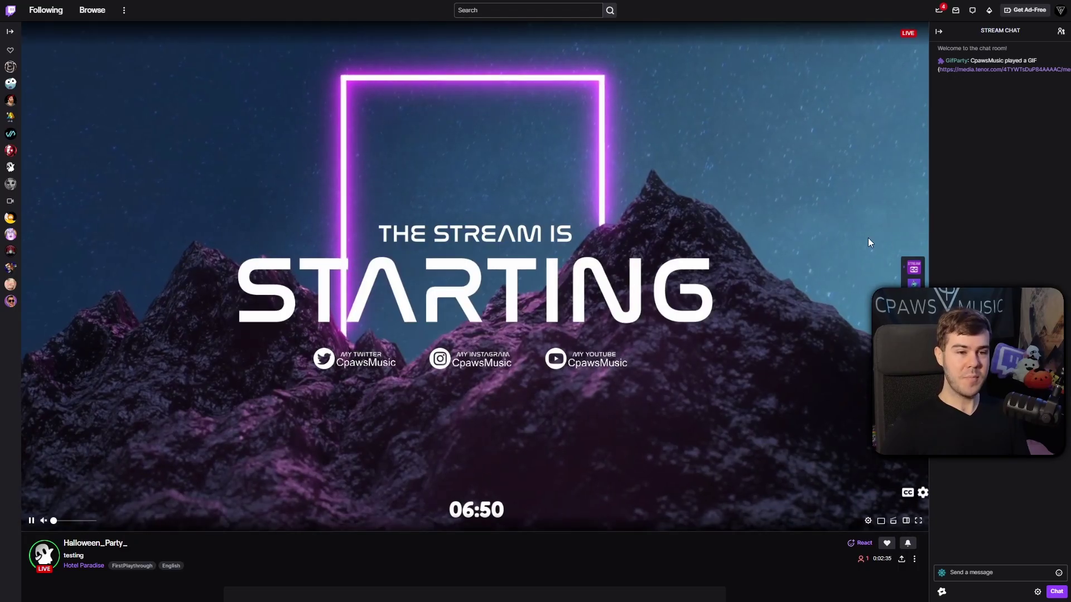
Step: Open the GifParty extension panel and search for 'spongebob'
scroll(802, 264, down, 2)
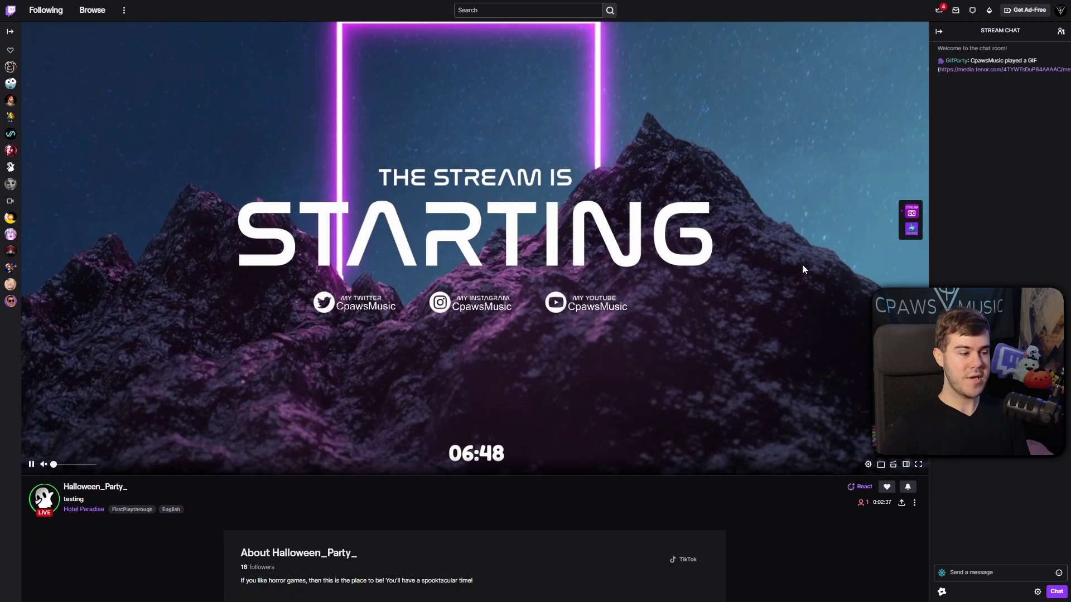
scroll(775, 258, up, 2)
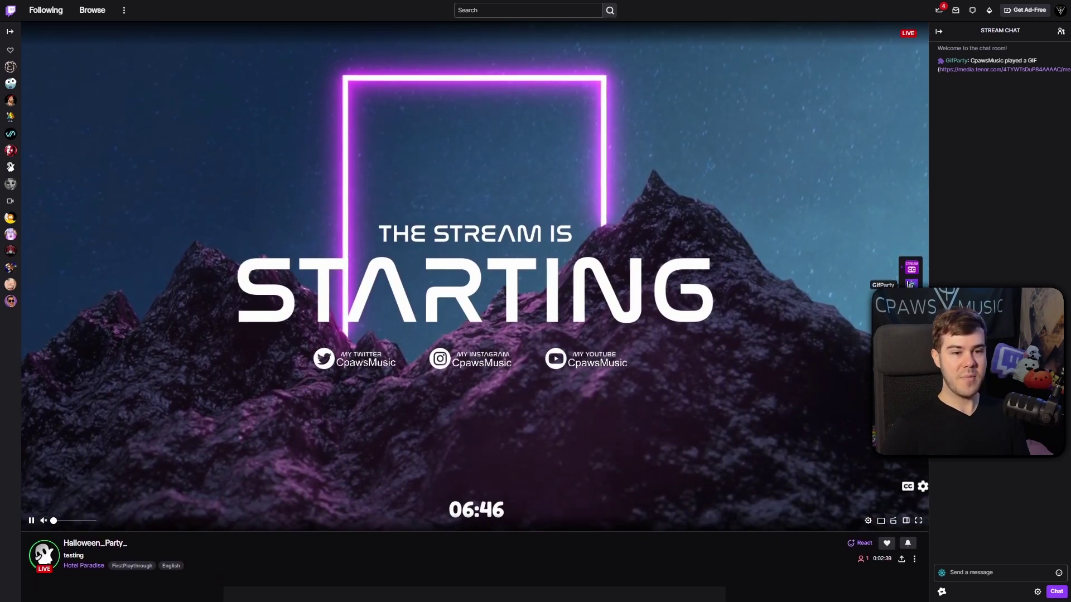
click(911, 284)
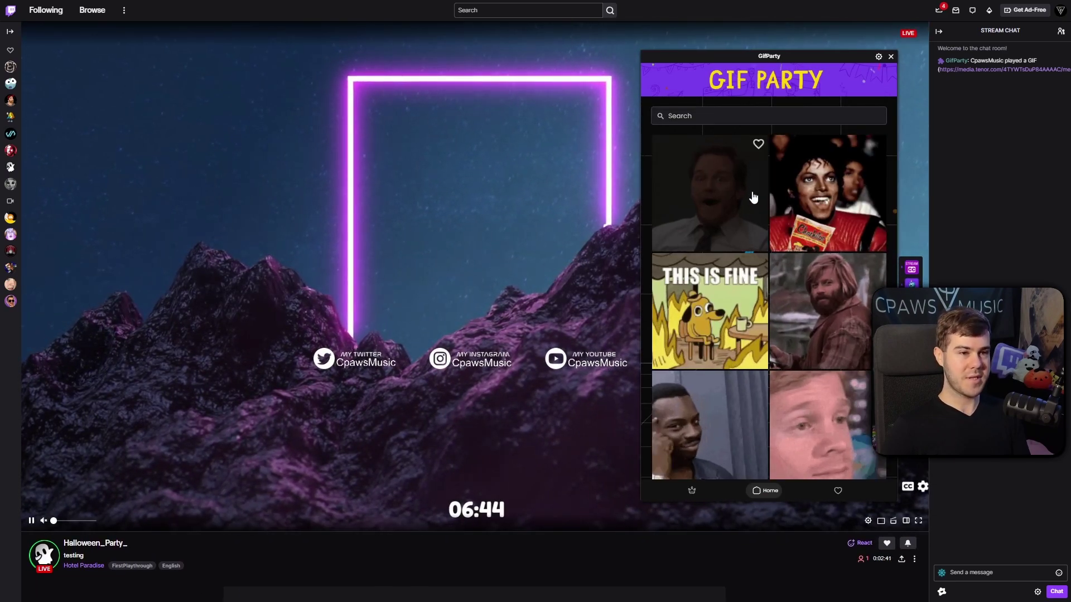
click(723, 113)
text(spongebob)
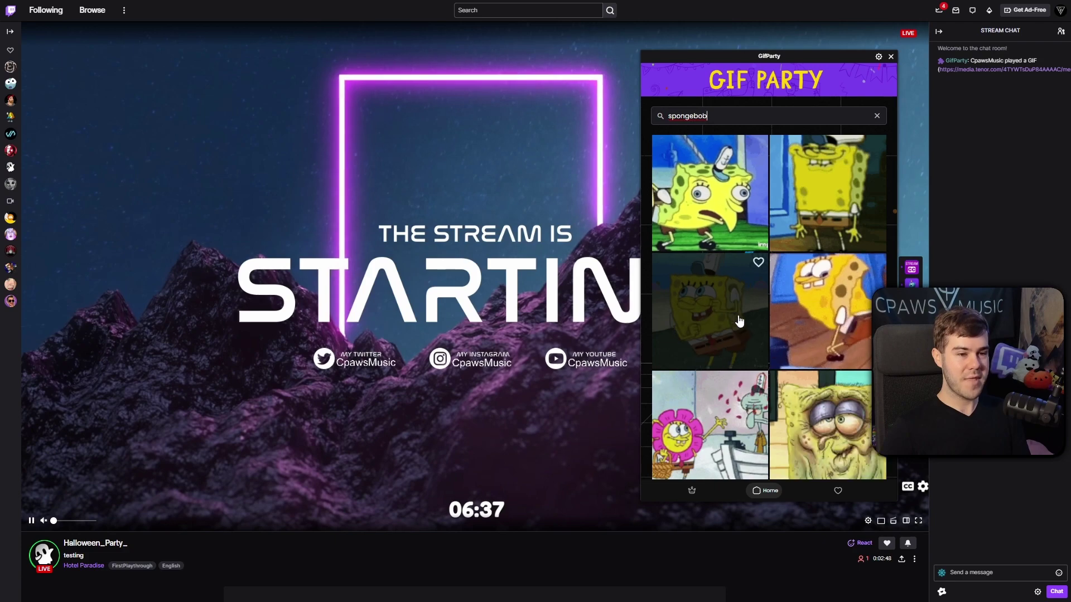
Step: Pick a SpongeBob GIF, grant the extension access to the user ID, and submit it for 0 bits
click(823, 323)
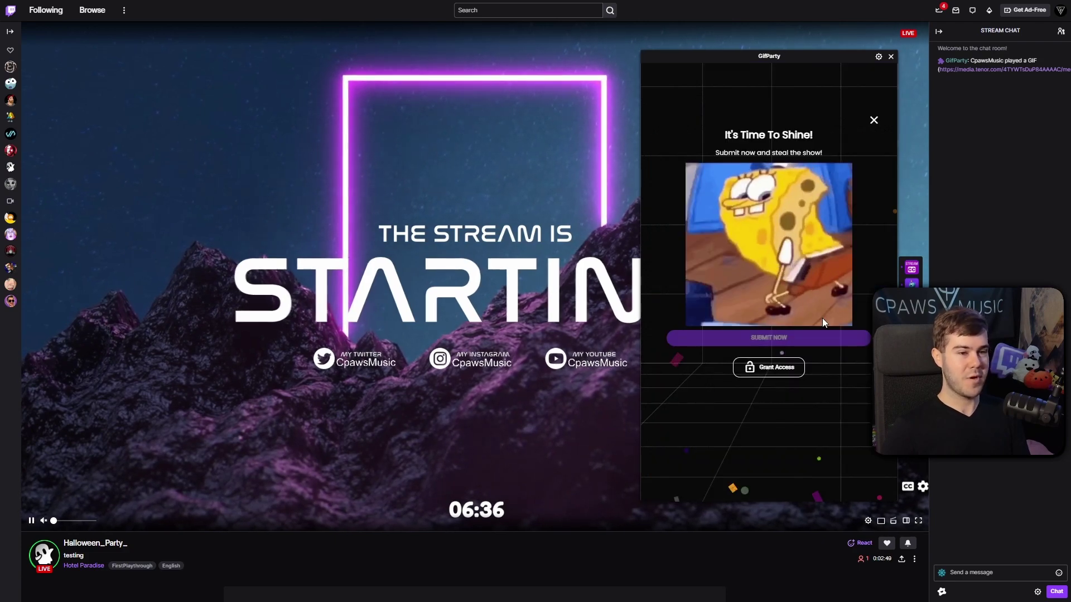
click(768, 367)
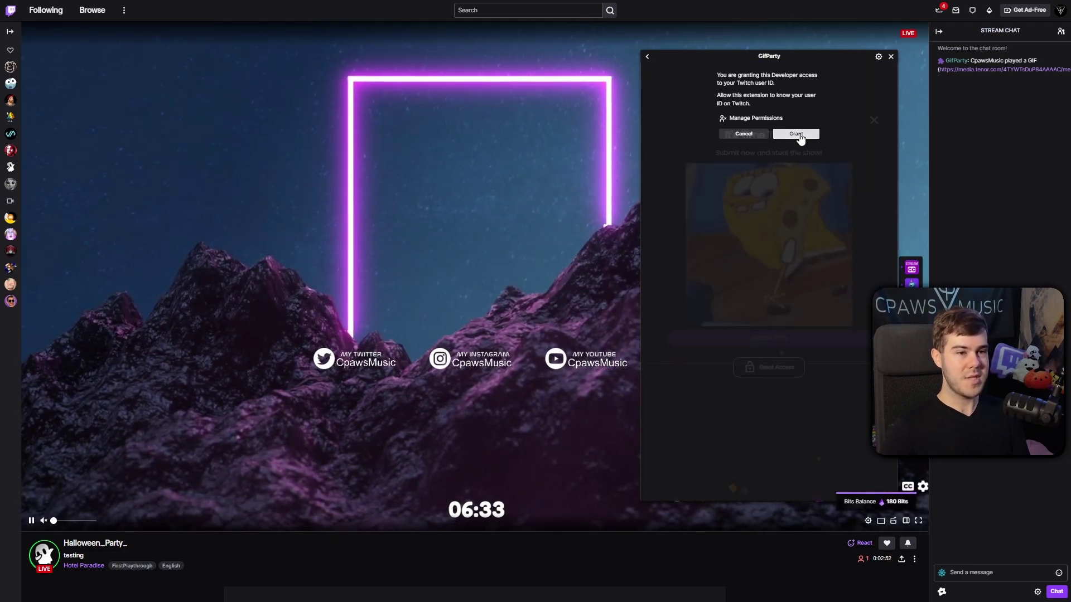
click(797, 134)
click(768, 338)
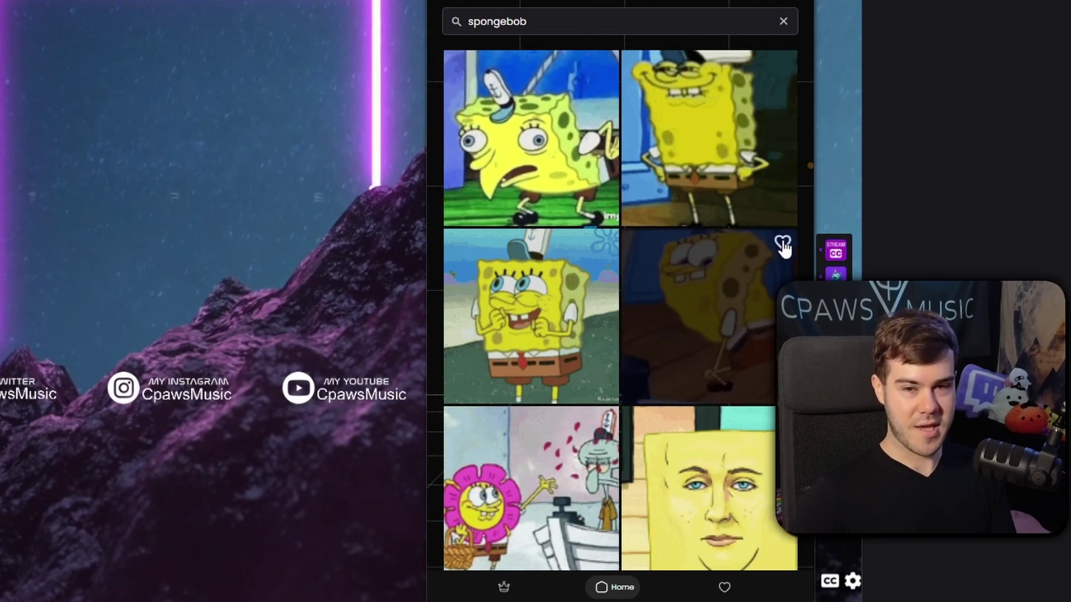
Step: Heart the third, excited SpongeBob GIF and show the Favorites list
click(605, 245)
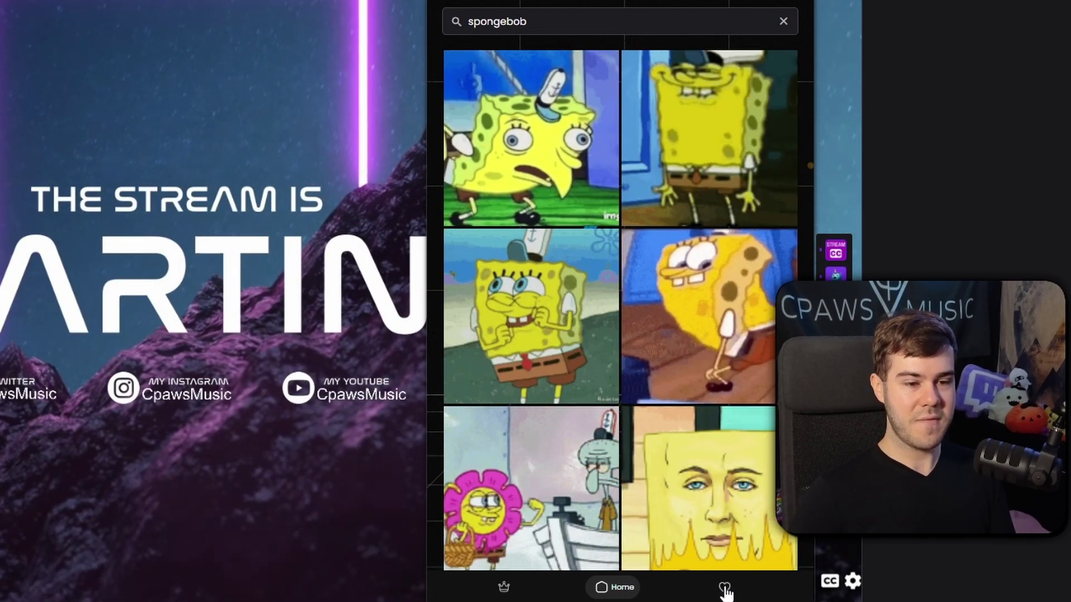
click(727, 589)
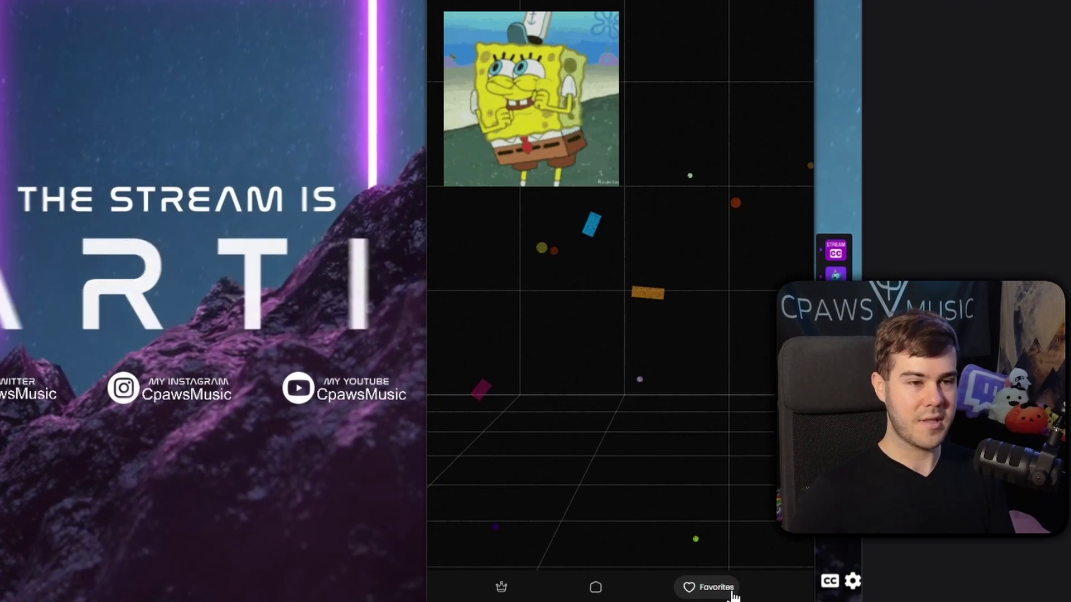
mouse_move(596, 89)
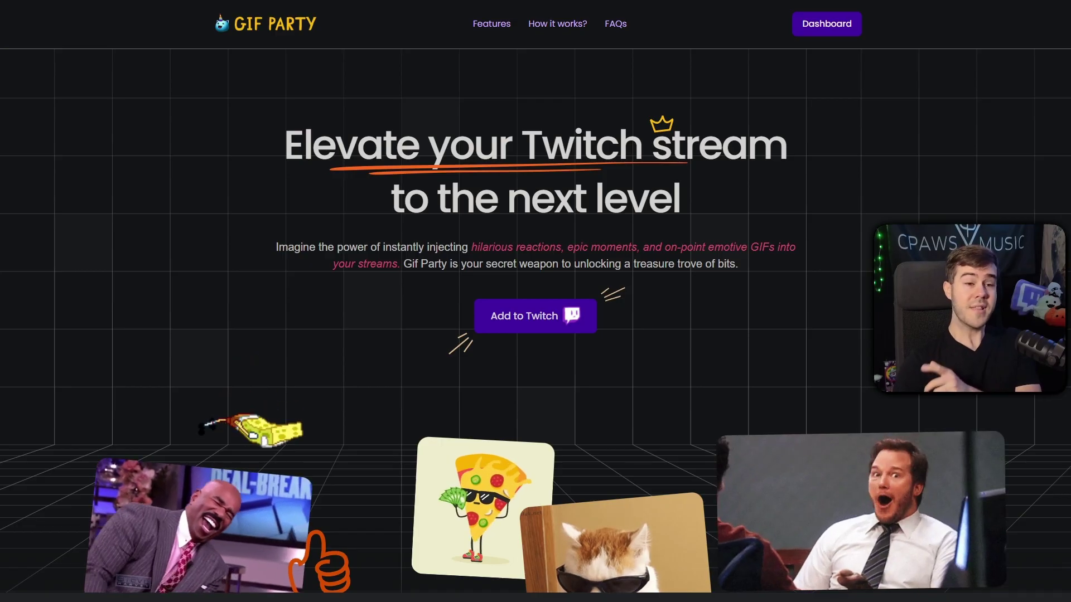
Step: Add GIF Party to Twitch, authorize the account, and choose OBS as the streaming software
click(562, 322)
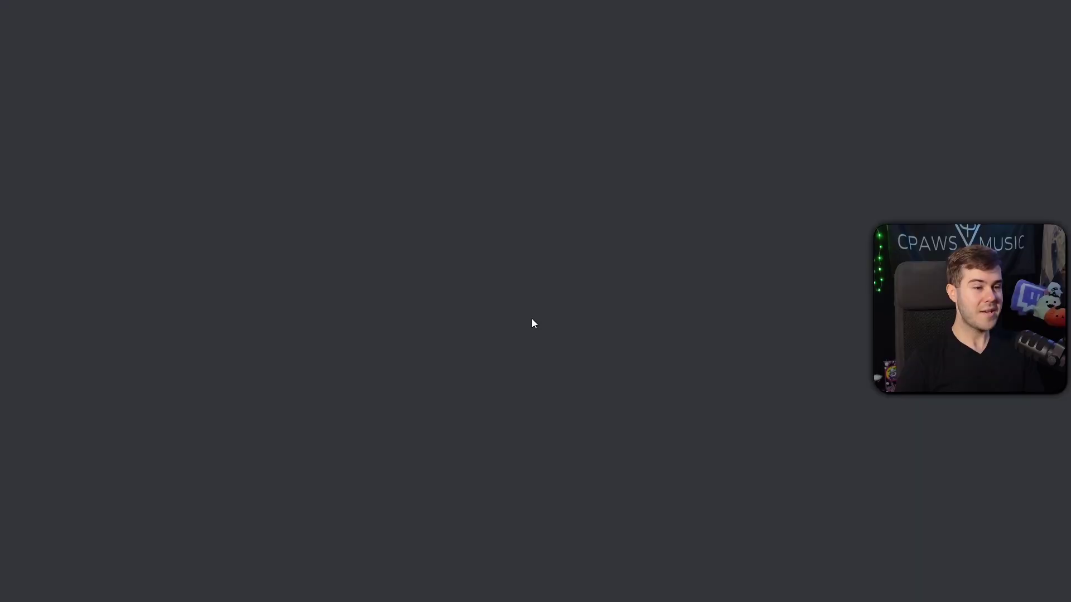
scroll(695, 367, down, 1)
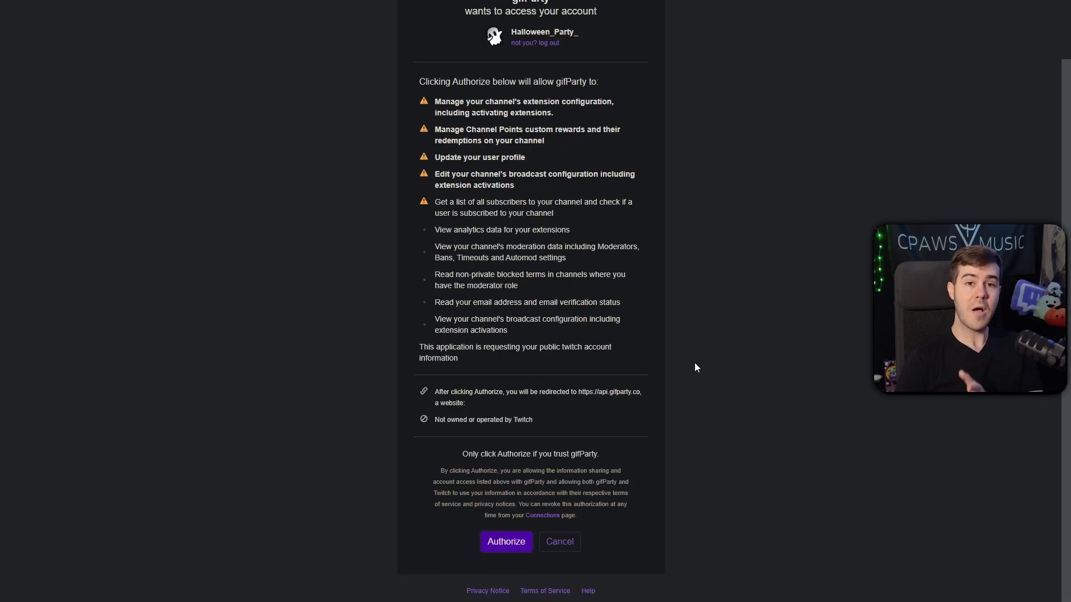
click(506, 543)
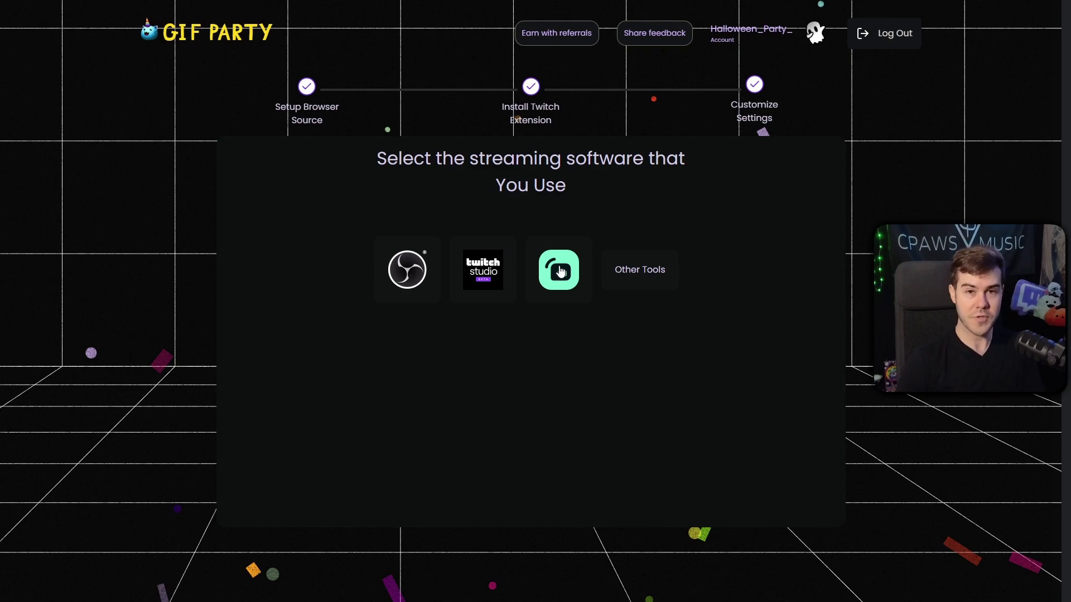
click(411, 277)
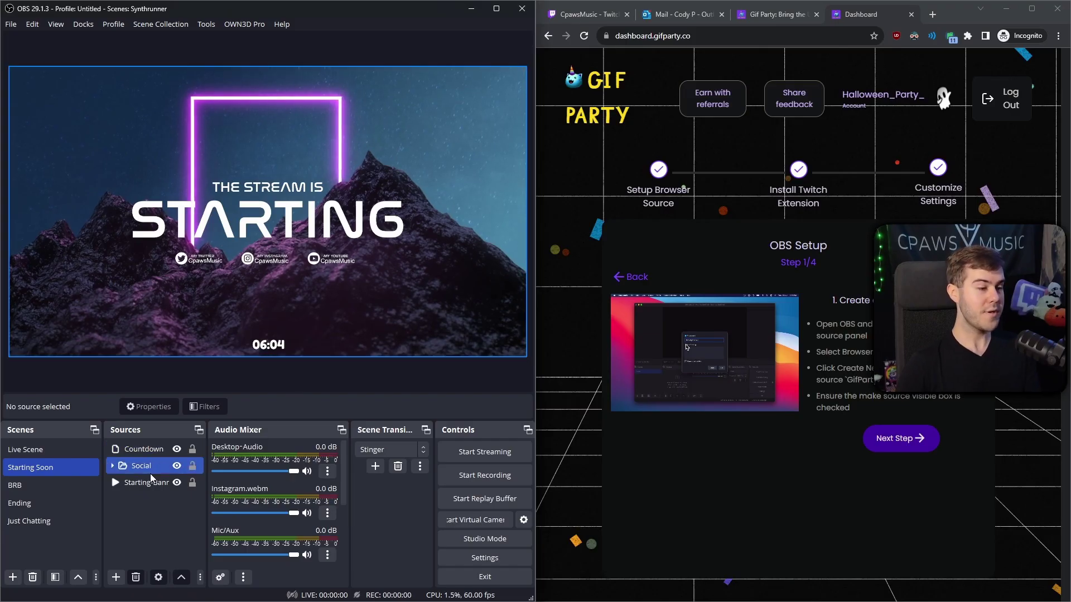
Step: Add a browser source named 'GIF Party Overlay'
click(117, 579)
click(173, 308)
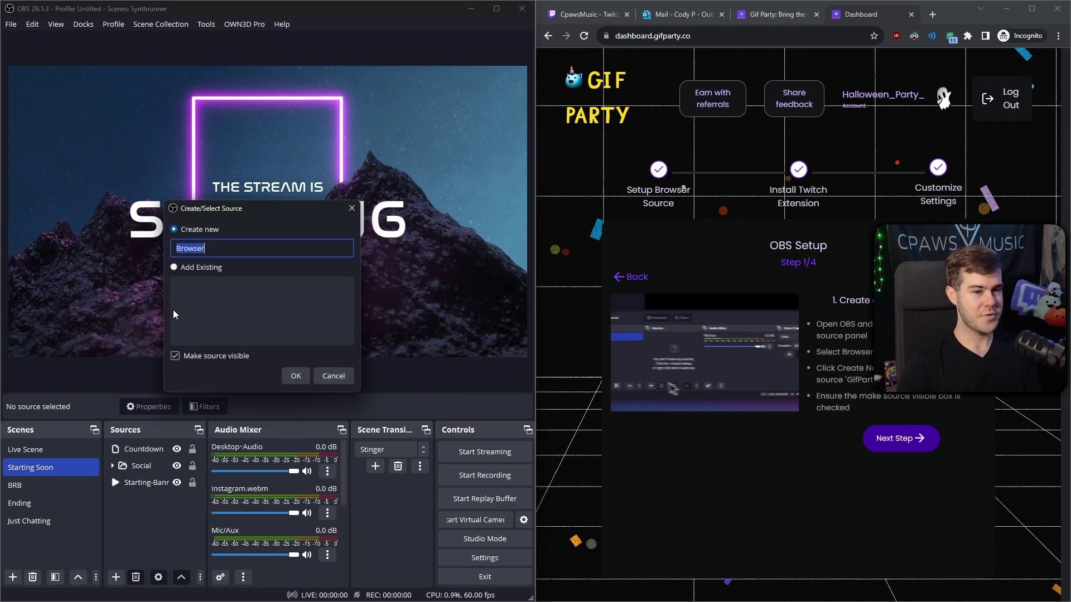
text(GIF Party )
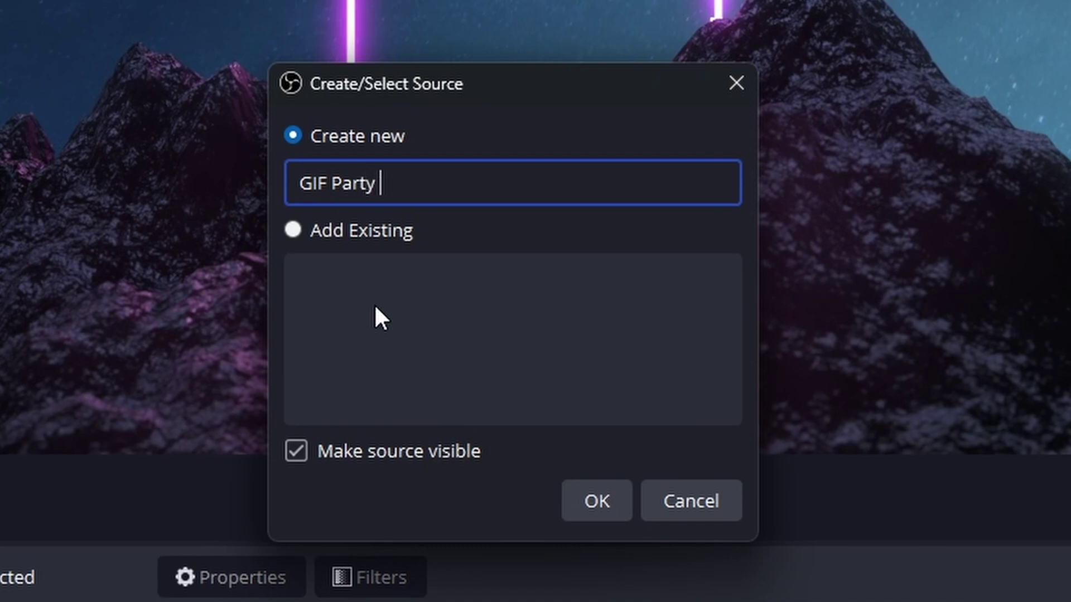
text(Overlay)
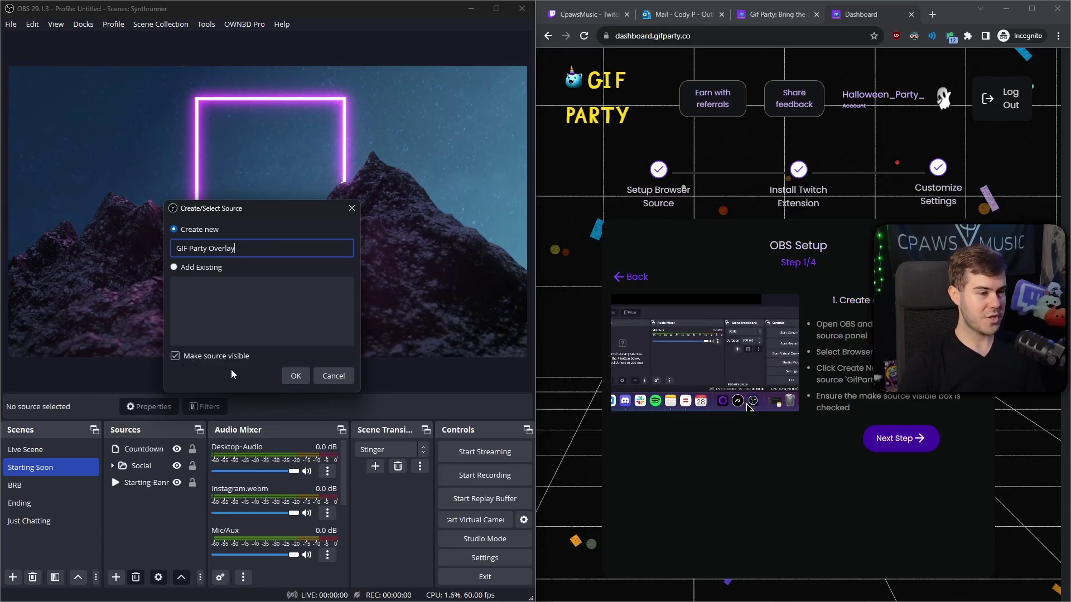
click(295, 376)
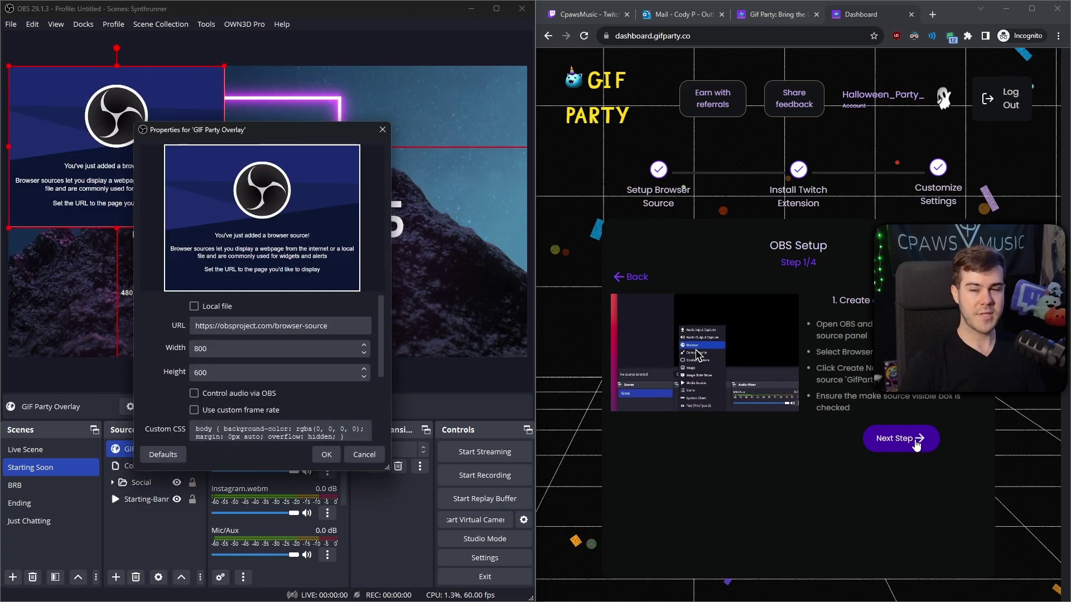
Step: Replace the browser source URL with the GIF Party player URL copied from the setup guide
click(912, 444)
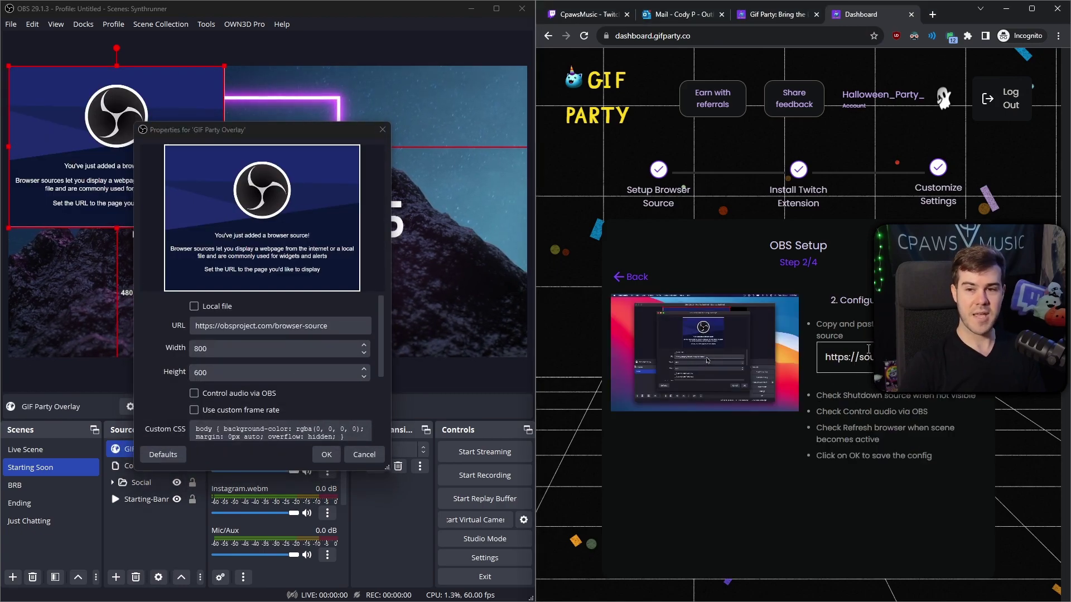
click(840, 357)
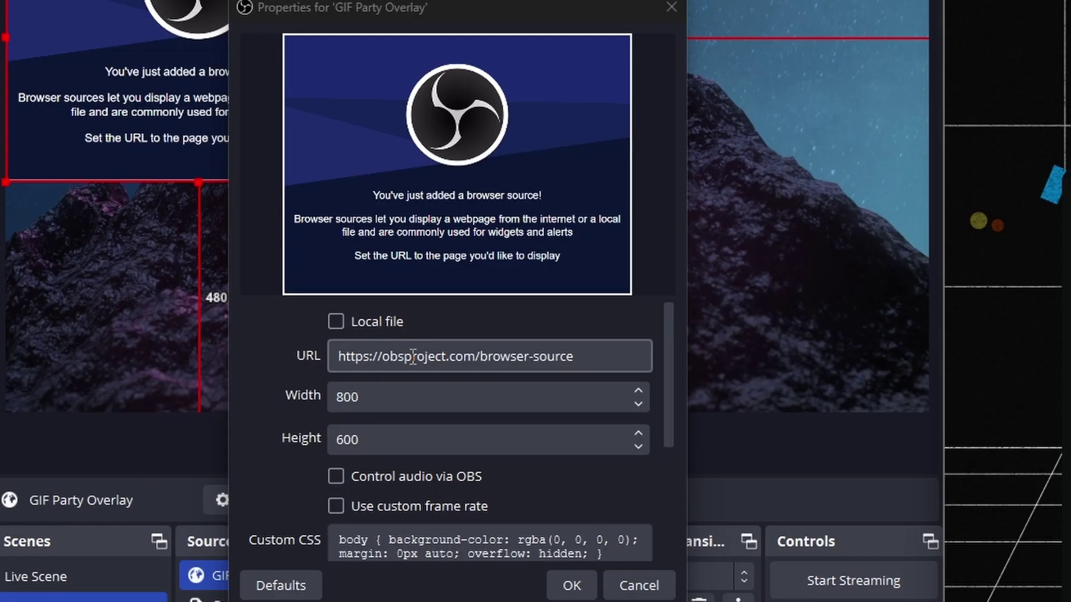
triple_click(233, 326)
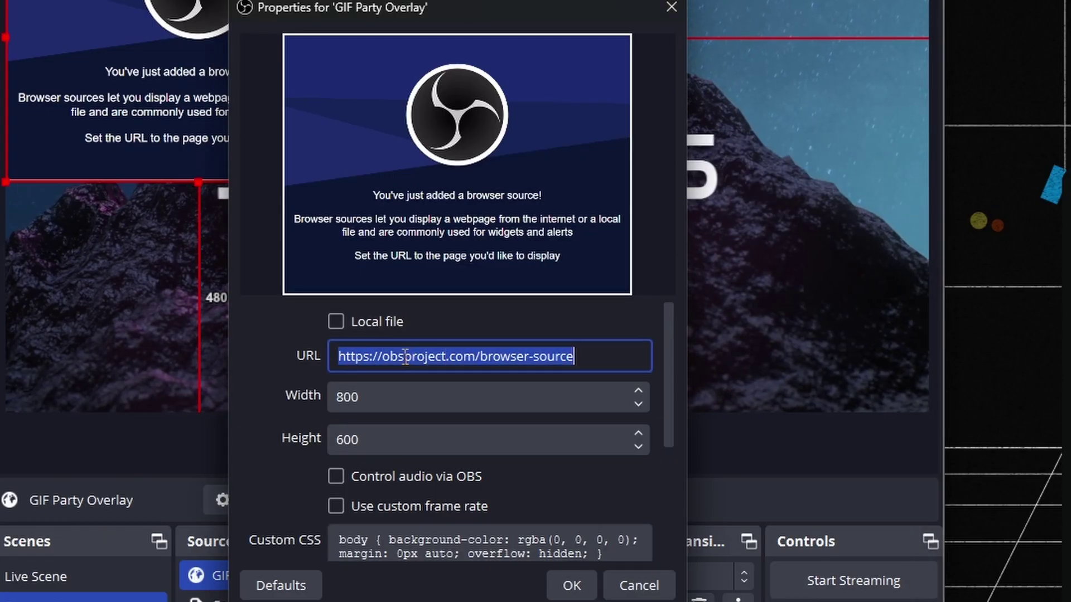
key(ctrl+v)
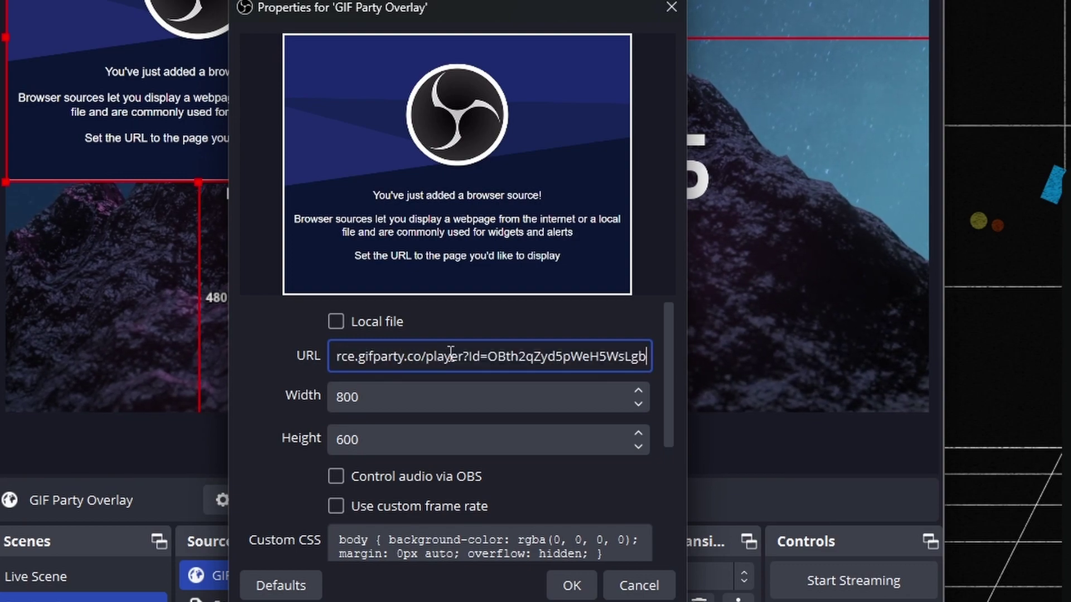
Step: Enable OBS audio control and 'Refresh browser when scene becomes active', then save the source
click(336, 477)
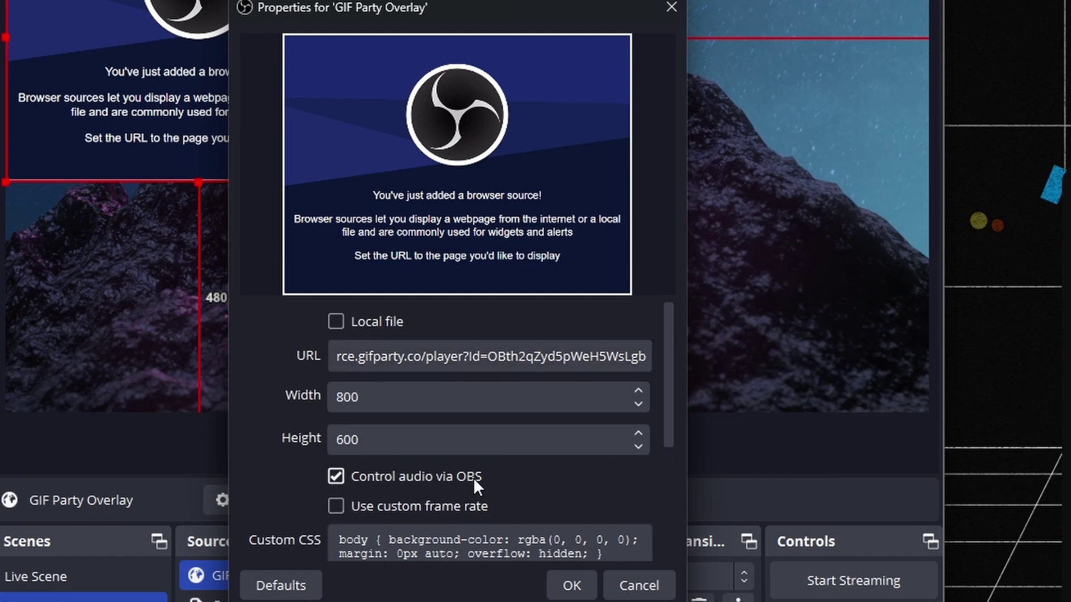
scroll(473, 477, down, 3)
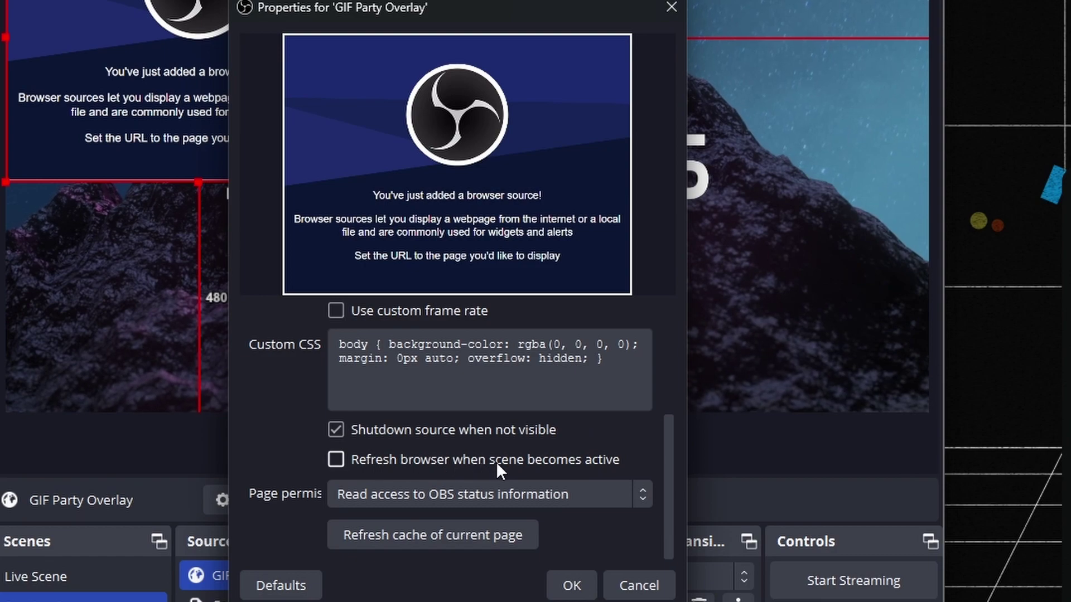
click(527, 462)
scroll(296, 439, up, 2)
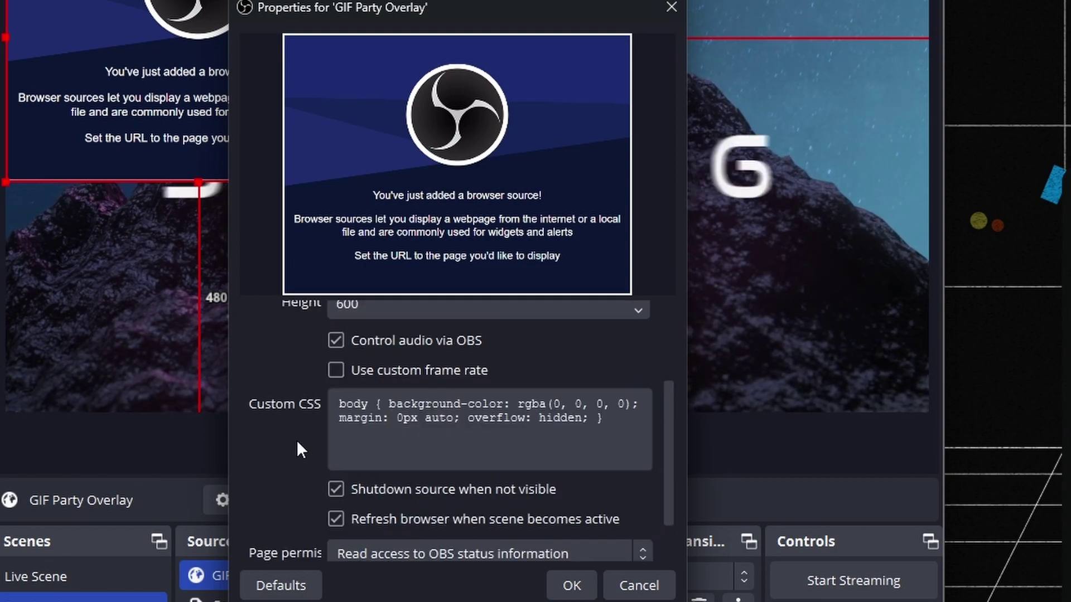
scroll(313, 429, down, 2)
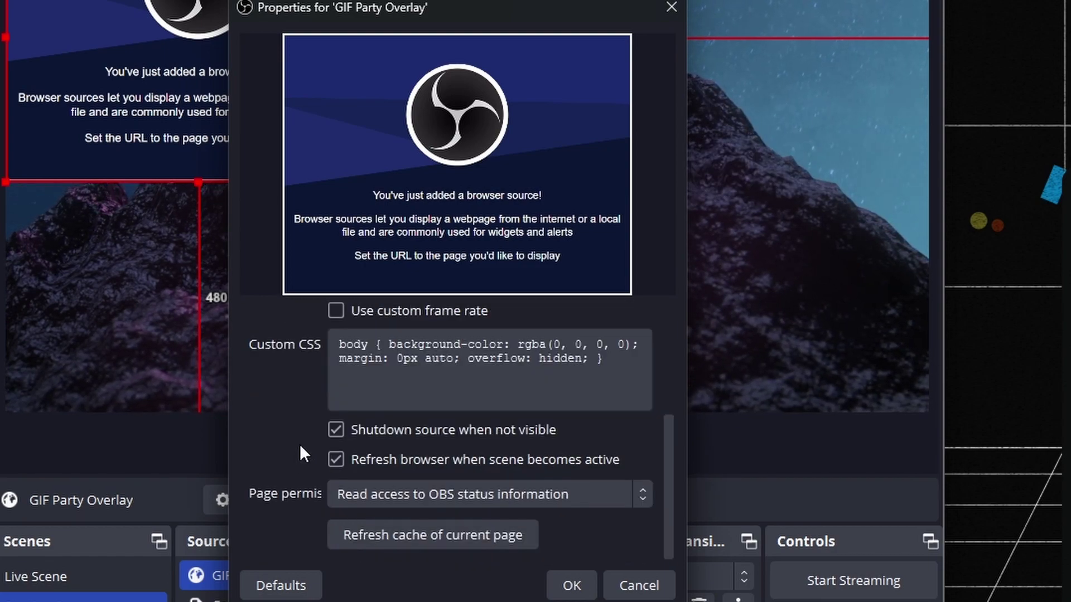
click(575, 587)
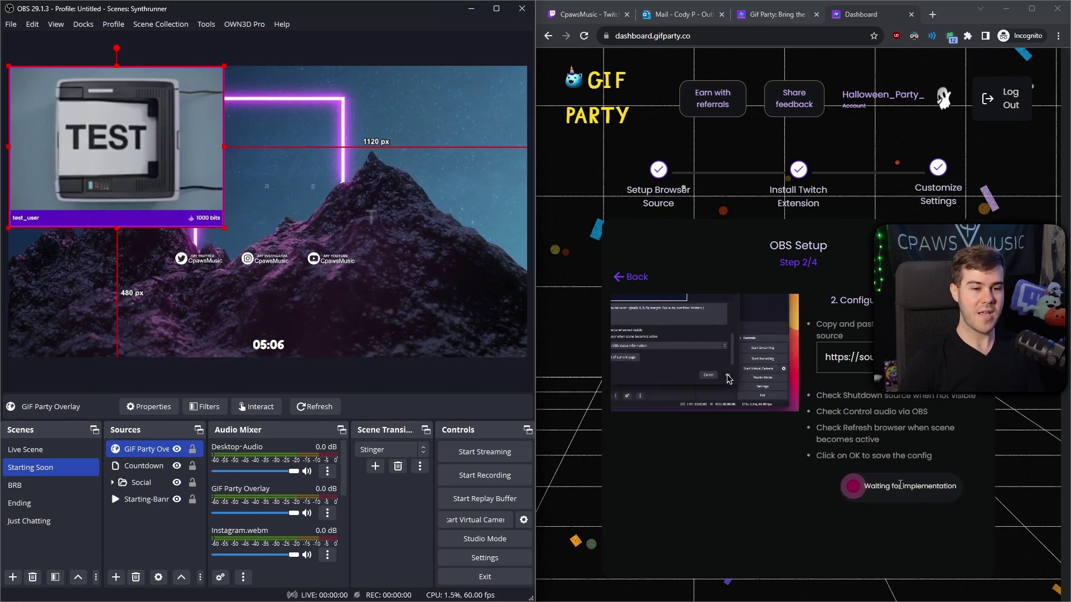
Step: Refresh the GIF Party Overlay's page cache so the dashboard confirms 'Browser Source Implemented'
click(856, 490)
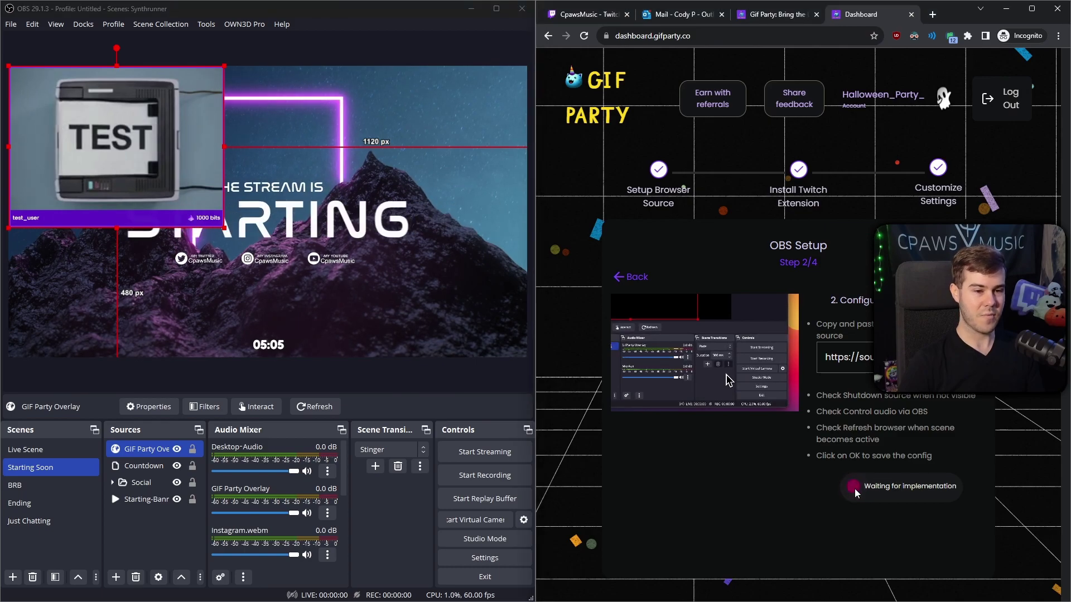
double_click(146, 451)
scroll(297, 366, down, 5)
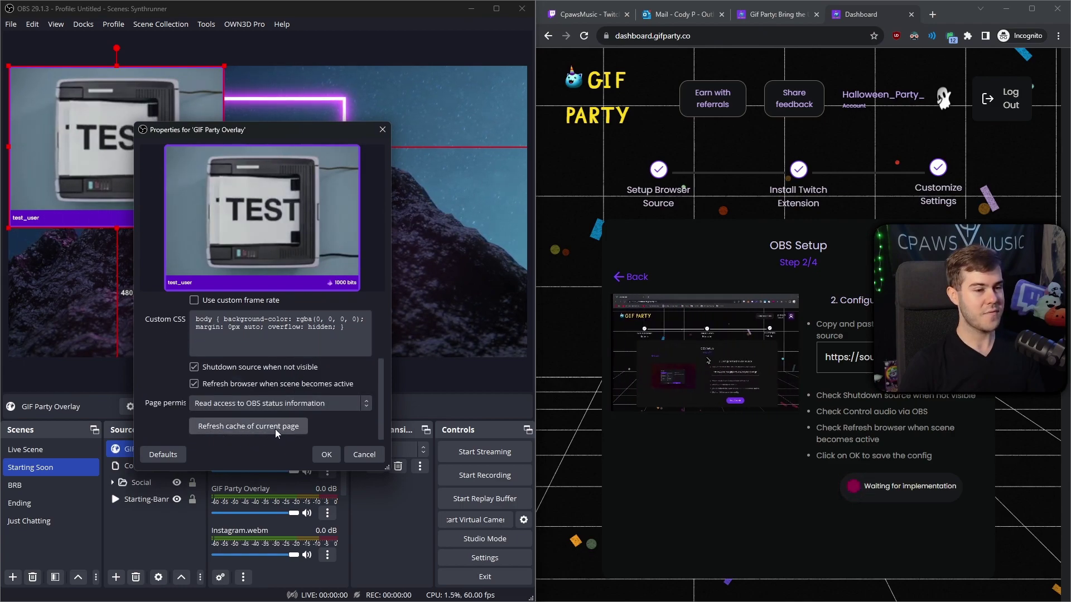
click(248, 427)
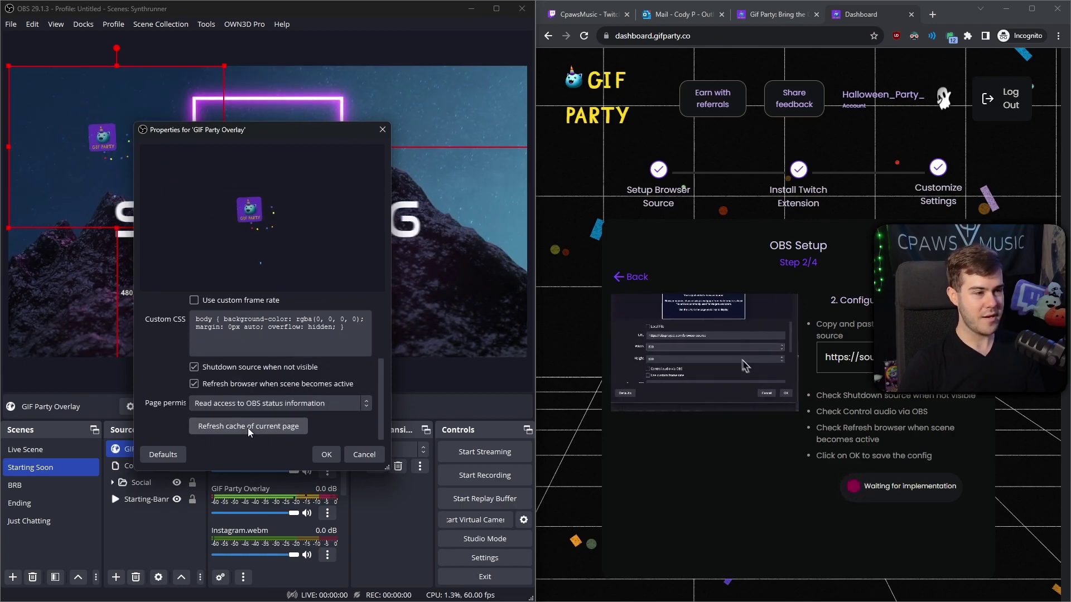
click(326, 455)
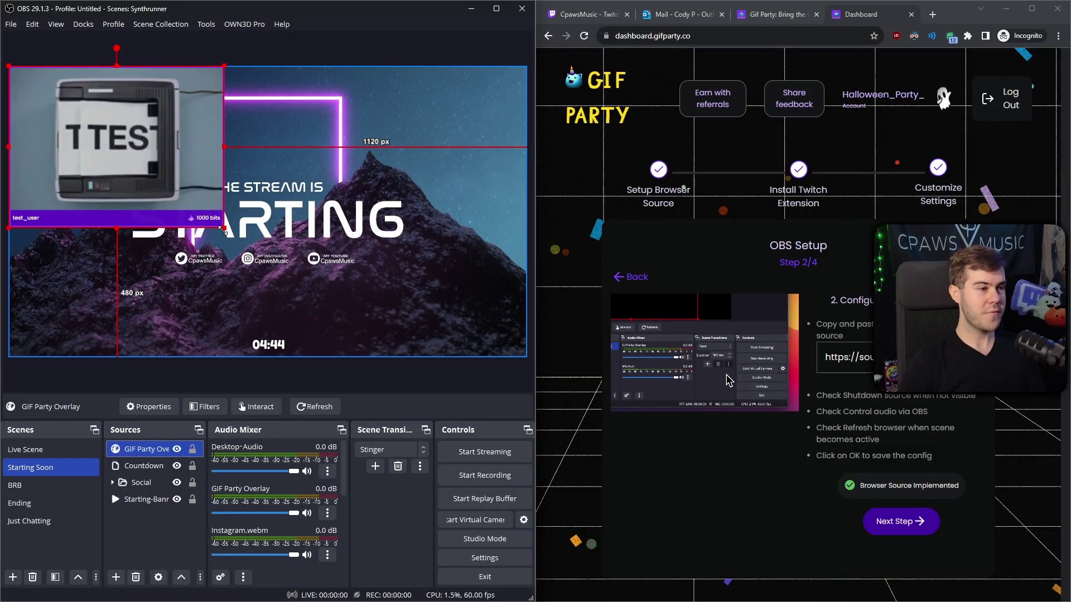
Step: Resize the overlay box and move it to the scene's top-left corner
drag(221, 227, 165, 211)
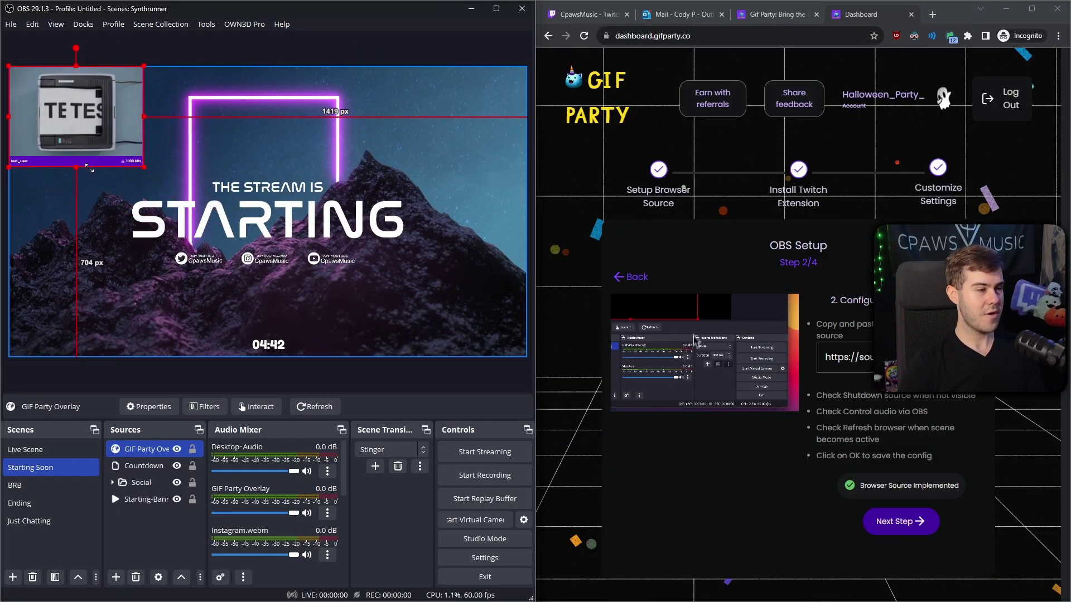
key(ctrl+z)
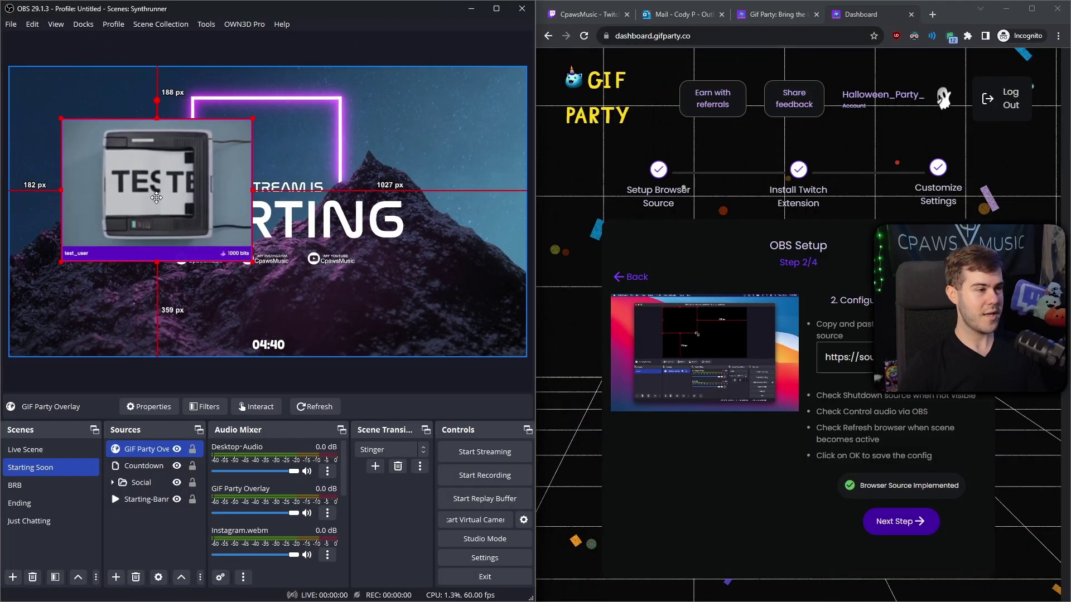
drag(156, 197, 114, 153)
drag(201, 209, 227, 229)
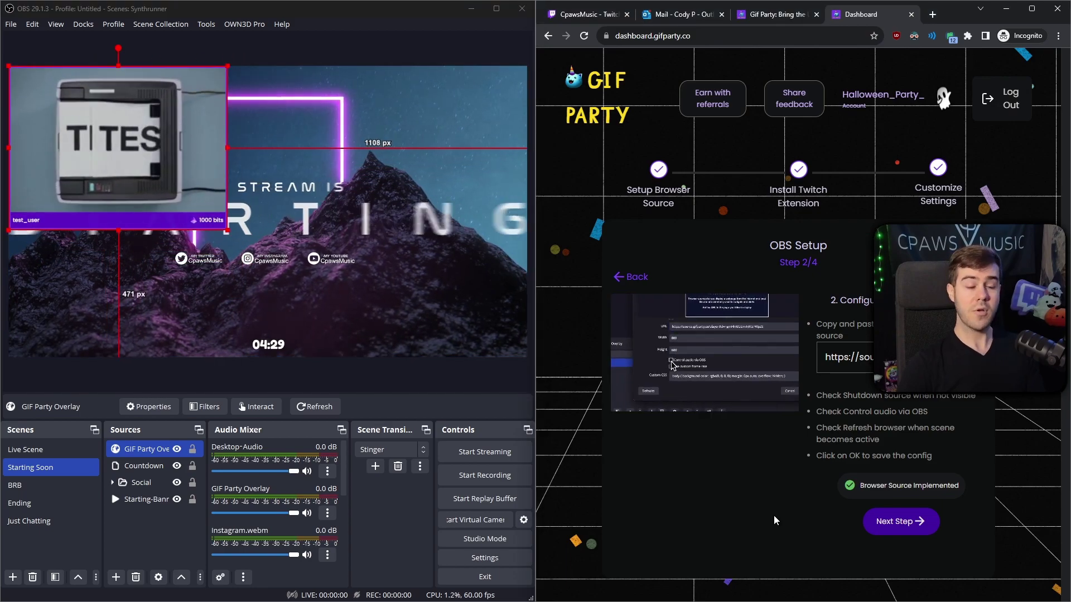
Step: Advance the guide to step 3/4 and open Advanced Audio Properties from the GIF Party Overlay mixer menu
click(902, 523)
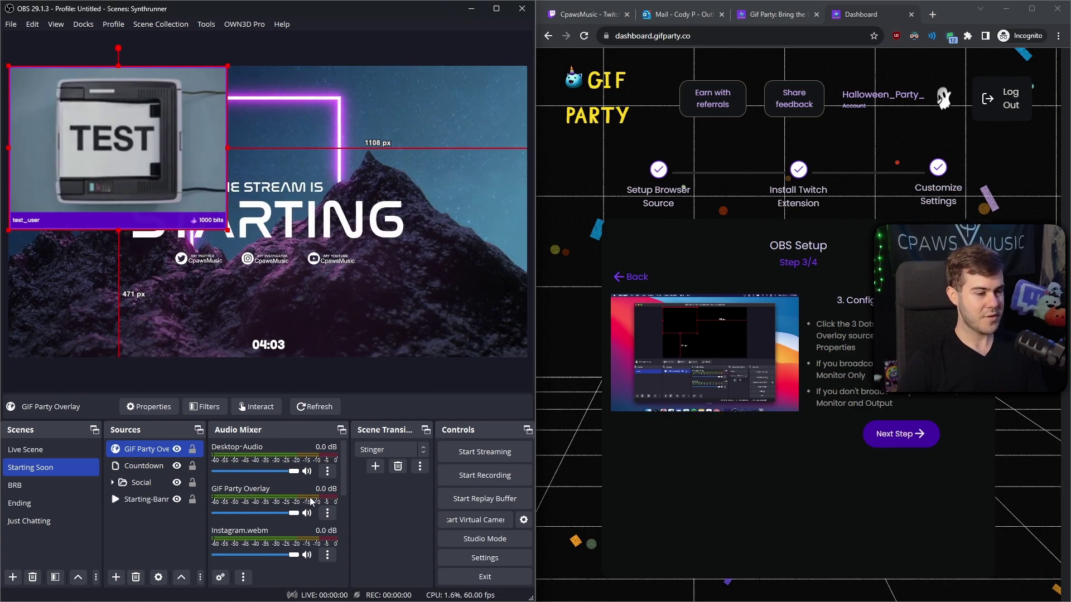
click(329, 513)
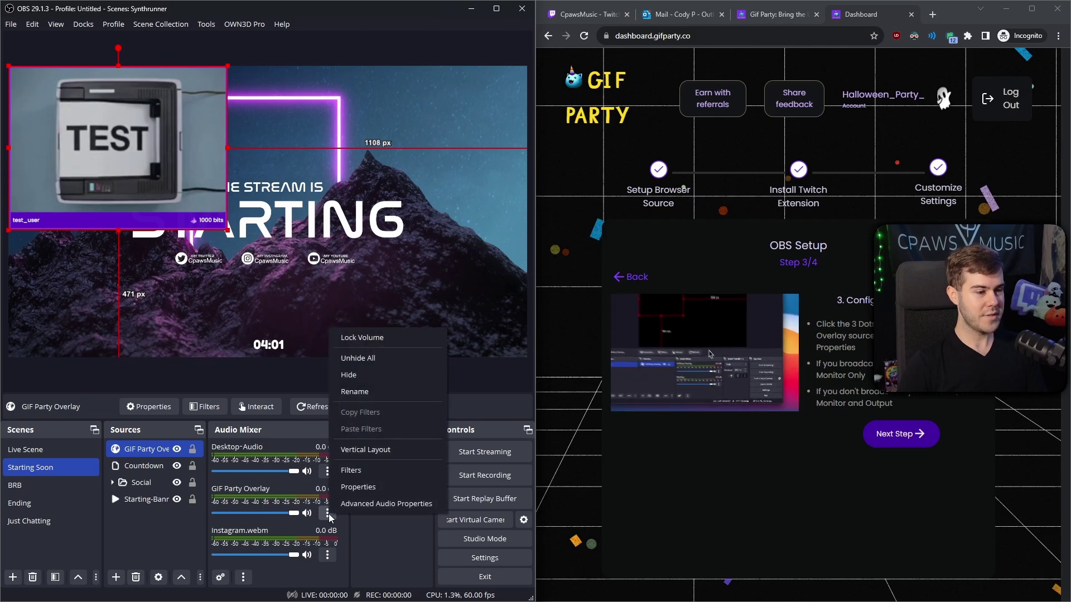
click(375, 506)
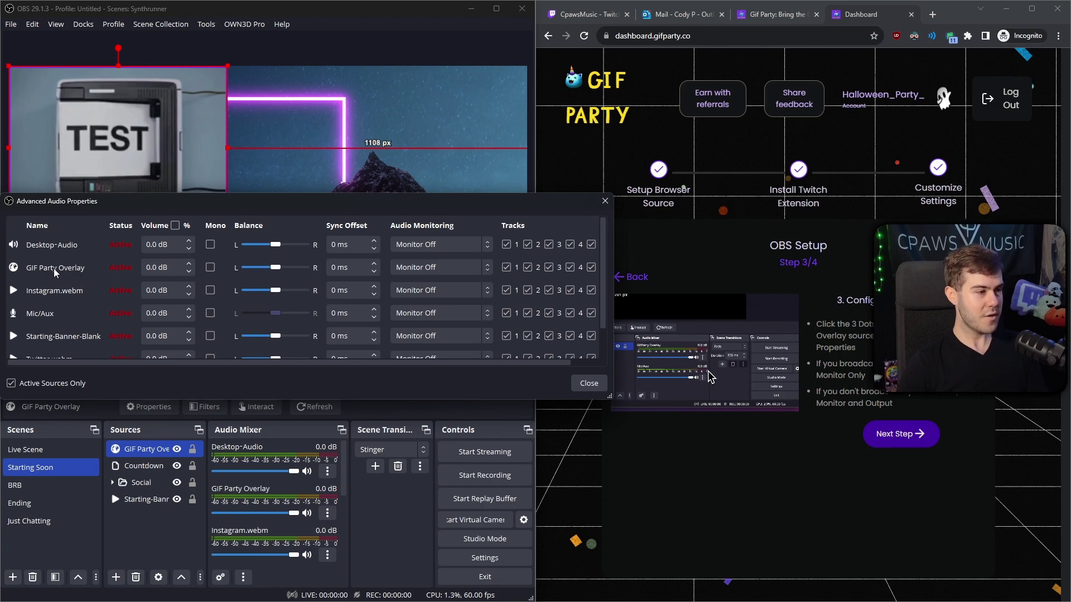
Step: Set GIF Party Overlay audio monitoring to 'Monitor Only (mute output)', close, and advance to step 4/4
click(427, 268)
click(434, 289)
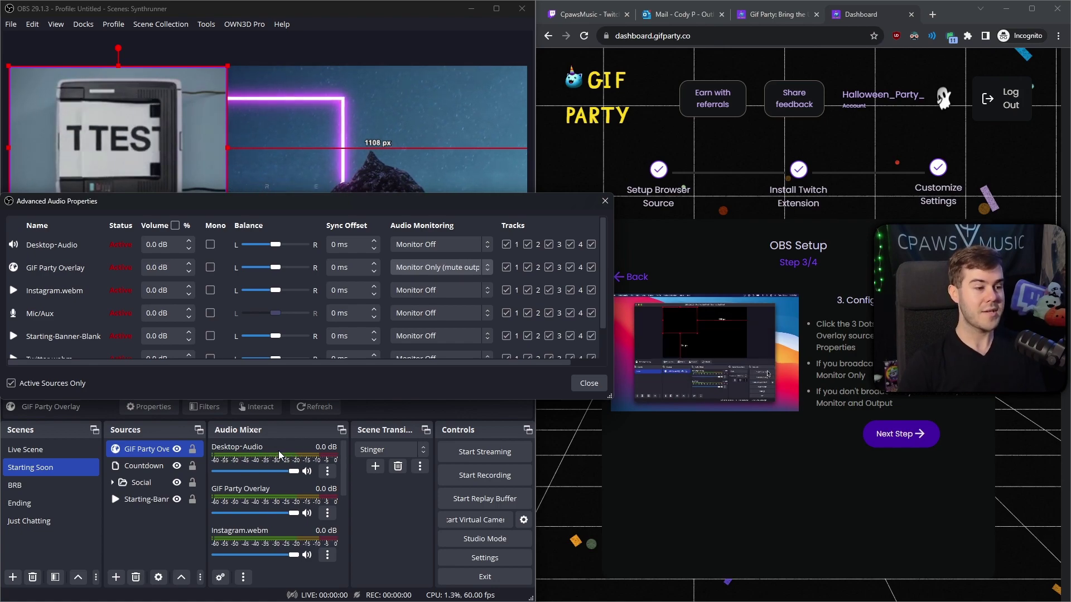
click(425, 269)
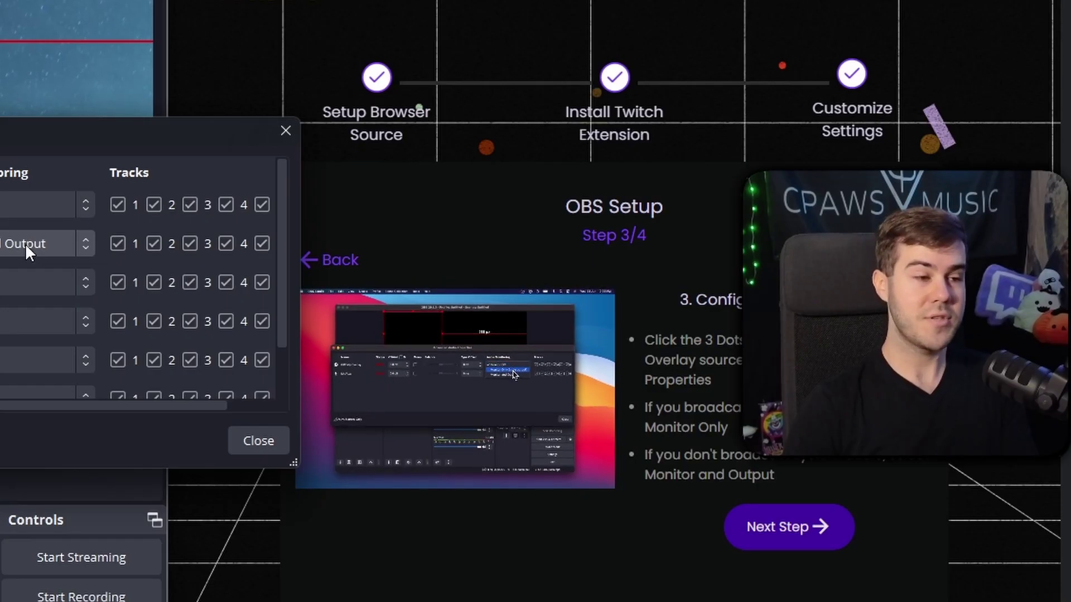
click(445, 268)
click(23, 251)
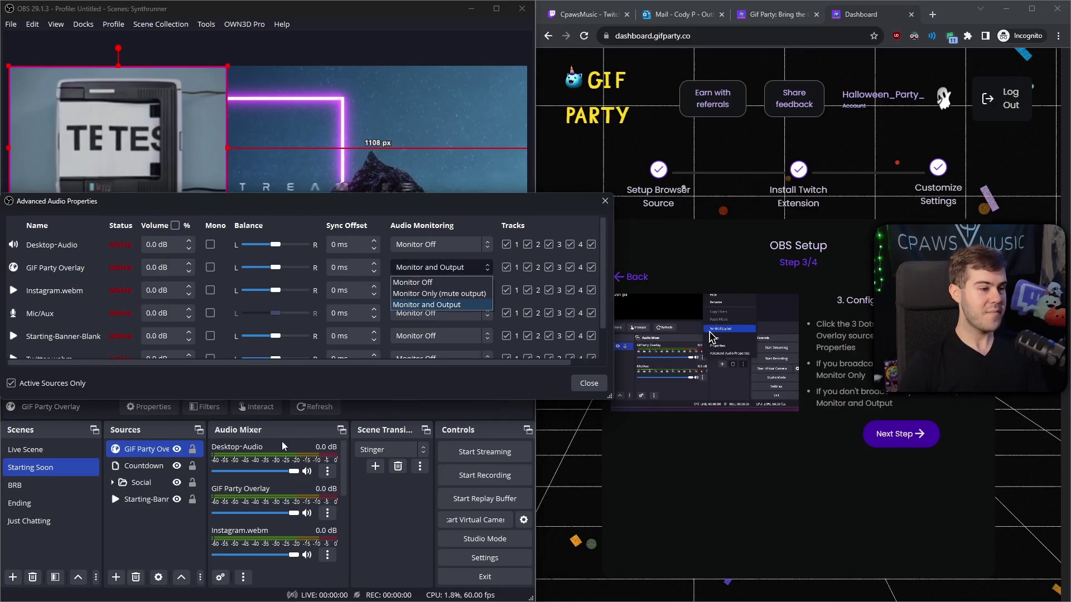
click(455, 293)
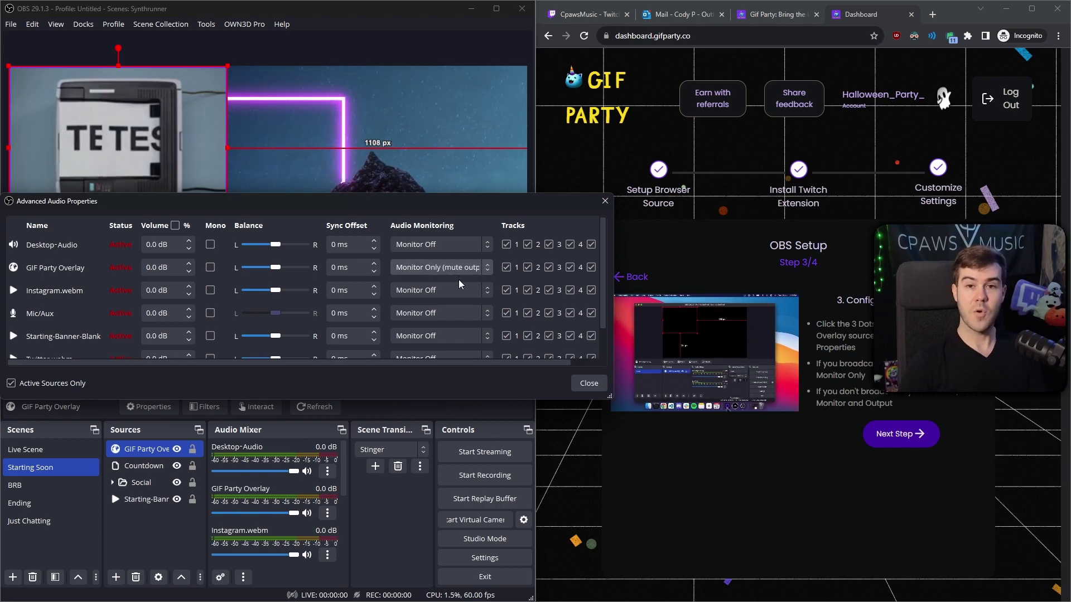
click(589, 383)
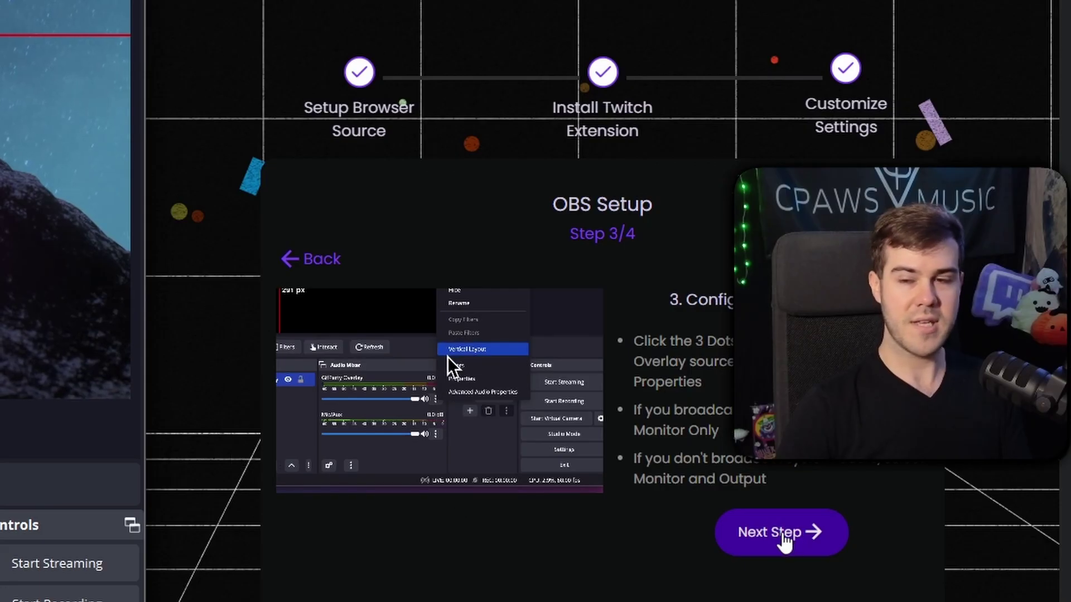
click(780, 533)
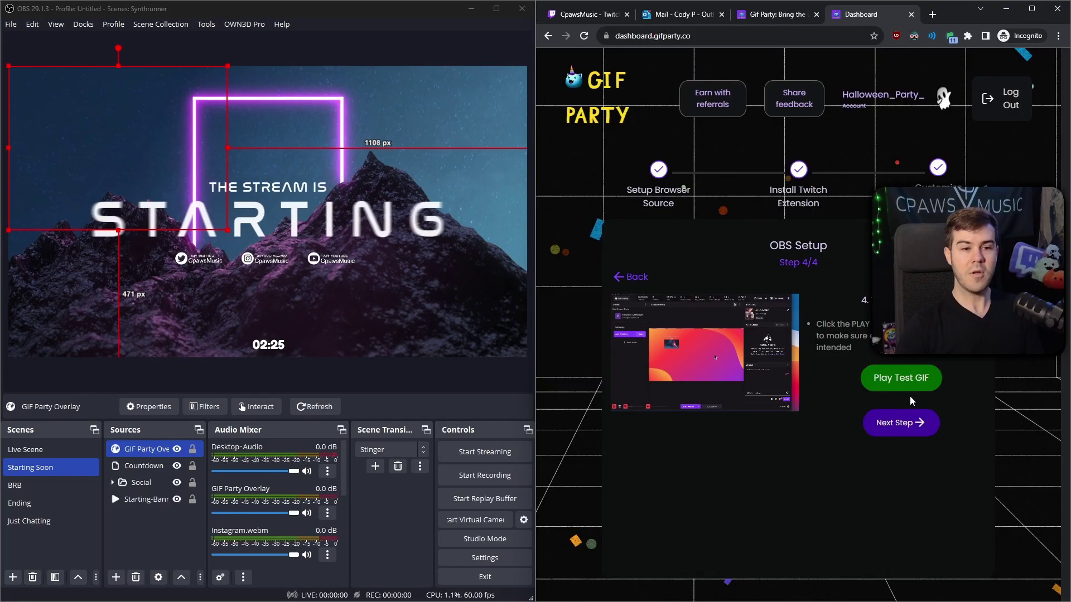
Step: Play a test GIF in the OBS overlay, then finish GIF Party's OBS setup
click(791, 451)
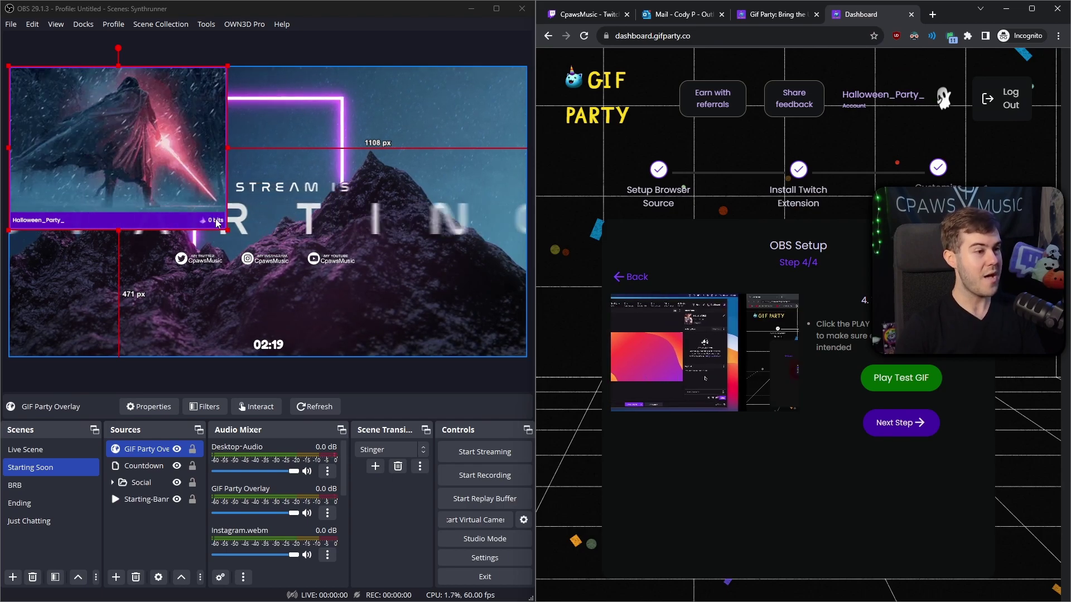
click(50, 290)
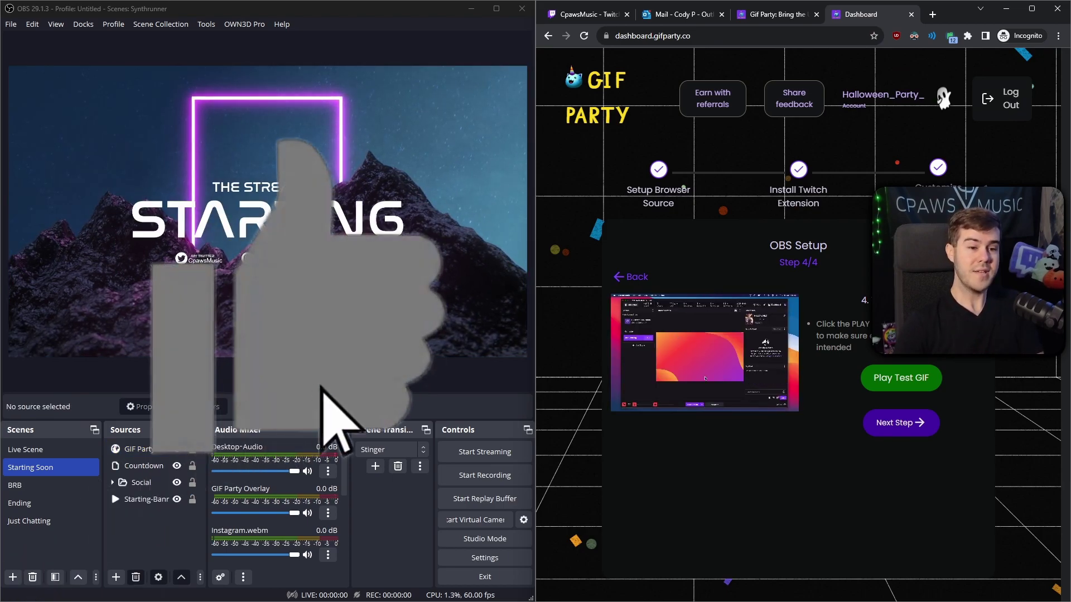
click(901, 425)
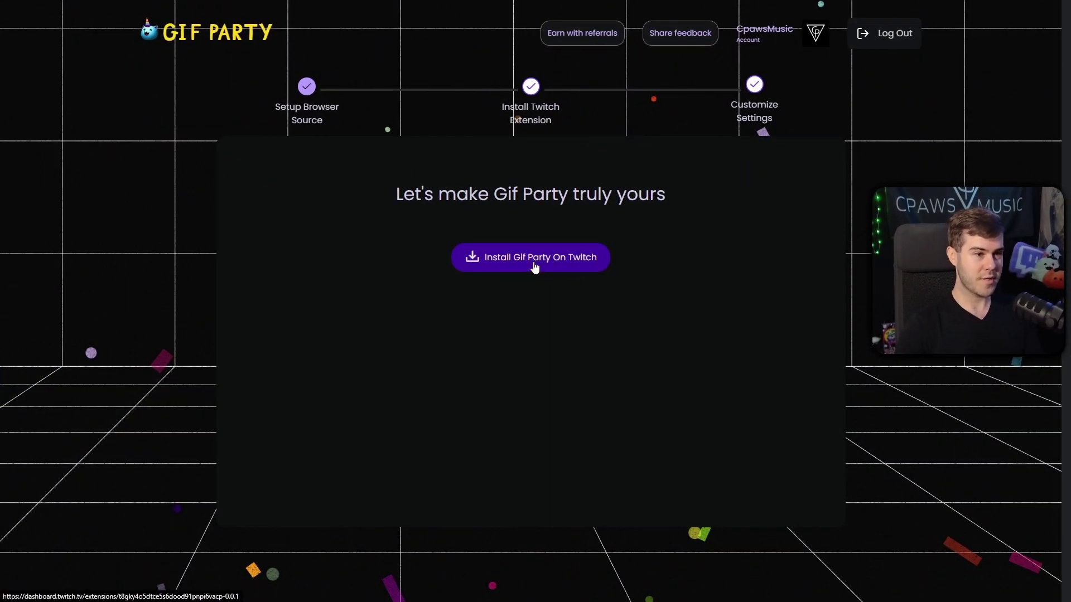
Step: Install GifParty from its Twitch extension page and open its Activate slots to set it as a component
click(534, 267)
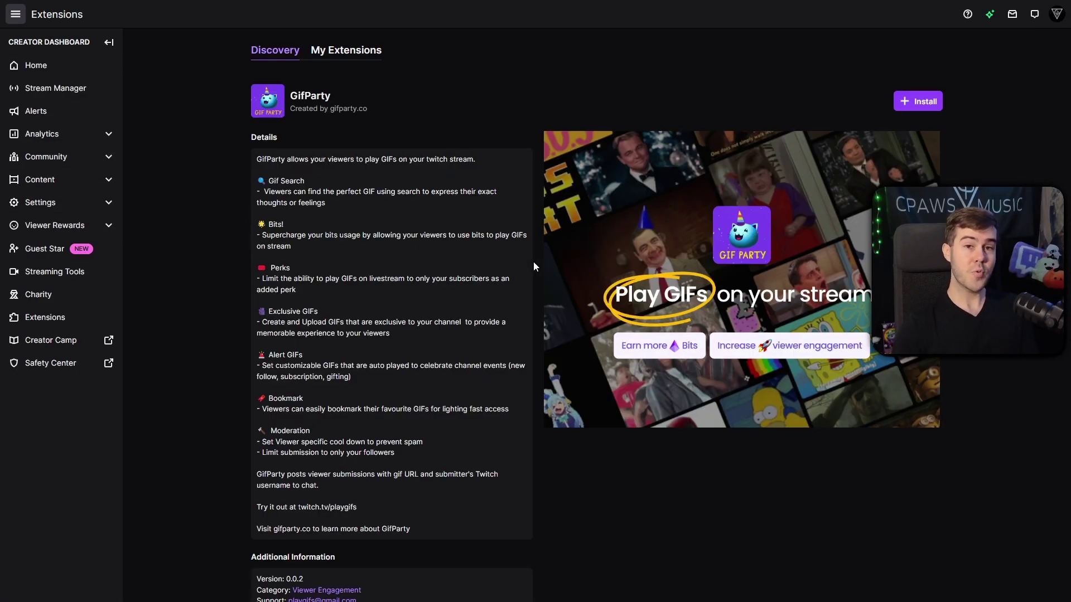
click(925, 104)
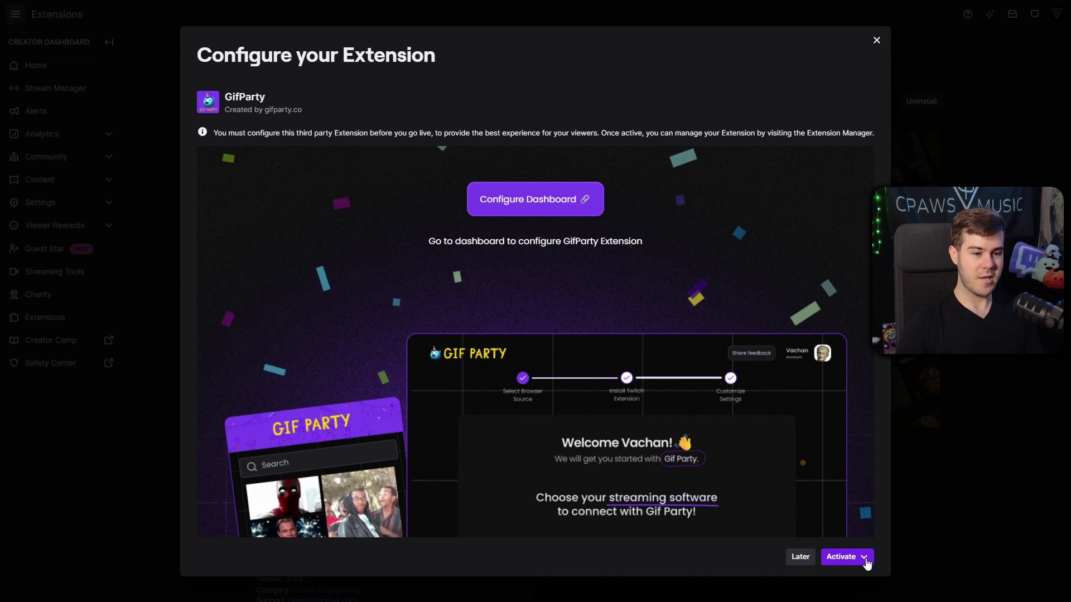
click(866, 562)
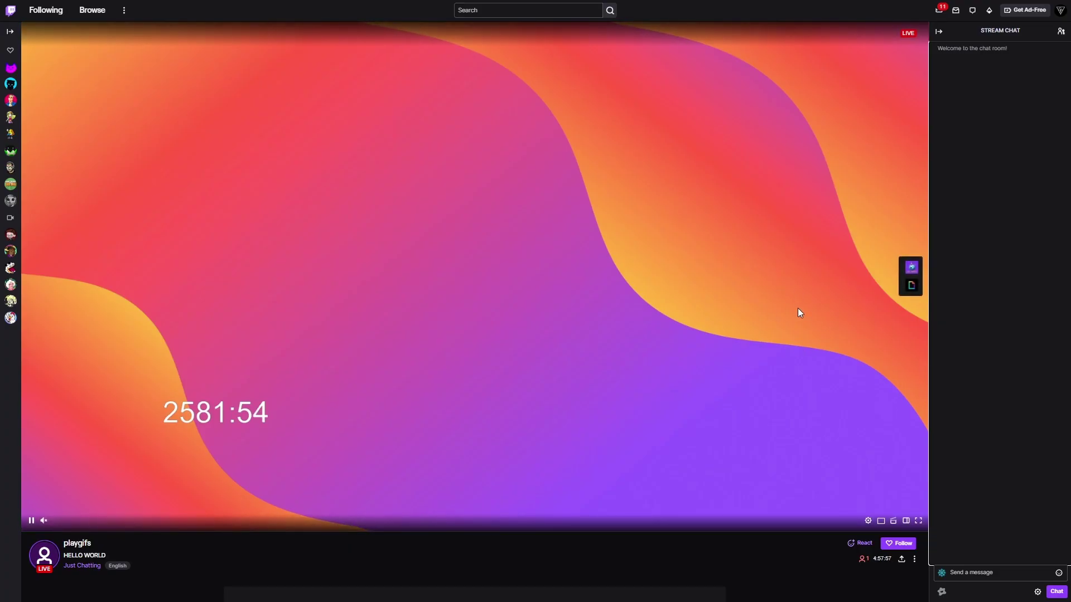
Step: Open the GifParty panel on the stream and pick the Homer GIF to submit
click(911, 268)
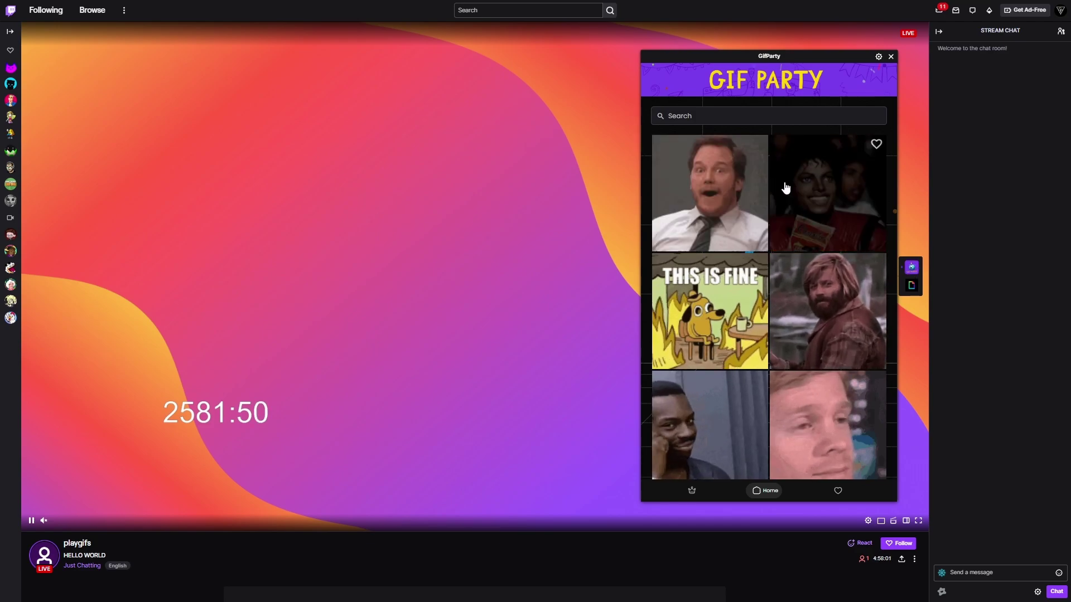
scroll(736, 335, down, 4)
scroll(737, 335, down, 2)
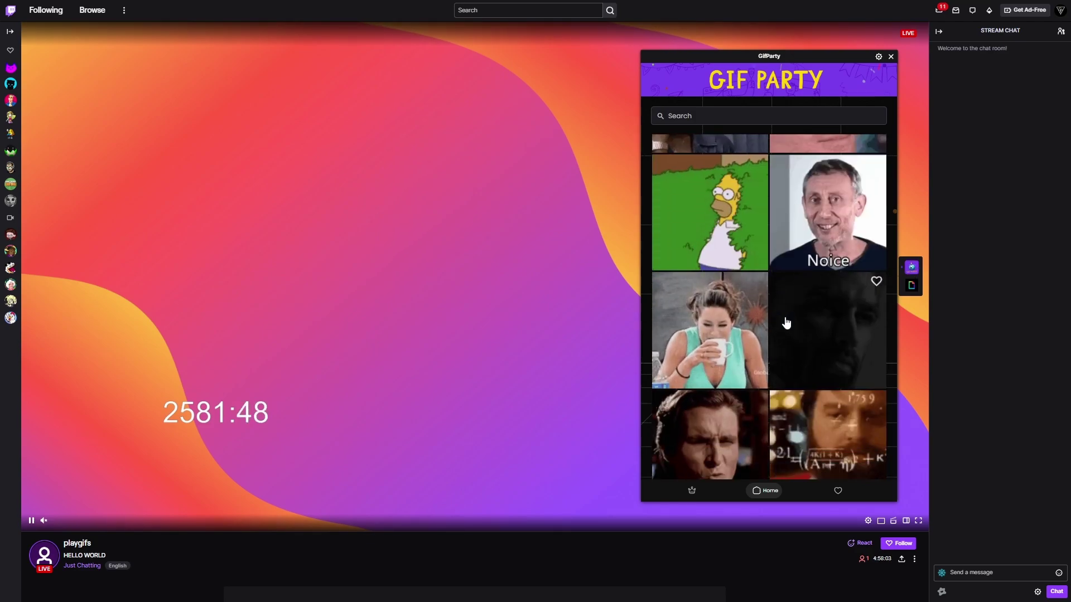
click(717, 217)
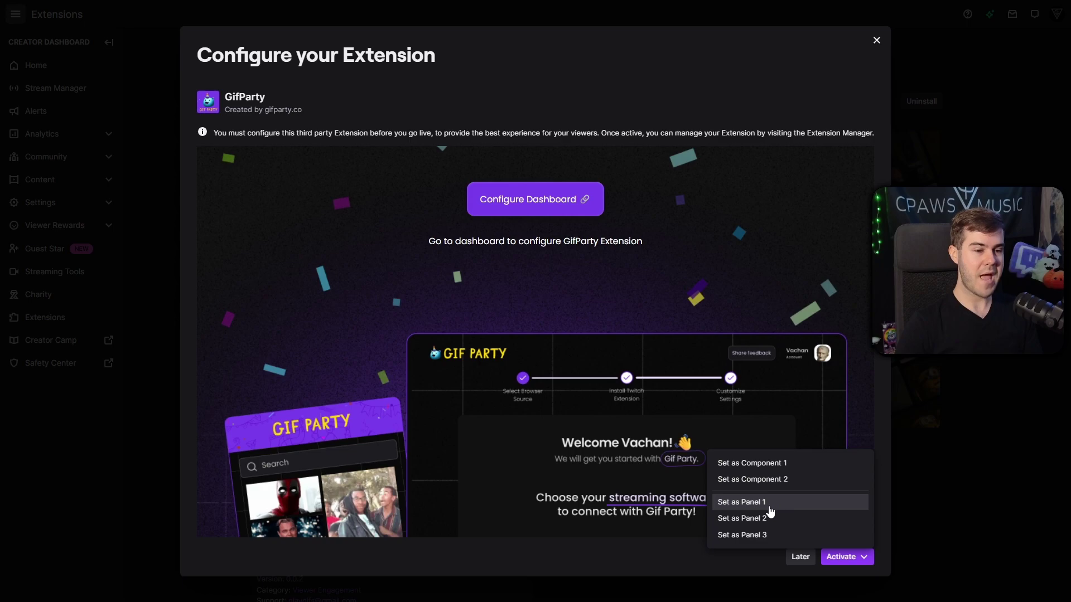
Step: Set GifParty as Panel 1, replacing Visuals & Sound Alerts, and confirm
click(754, 502)
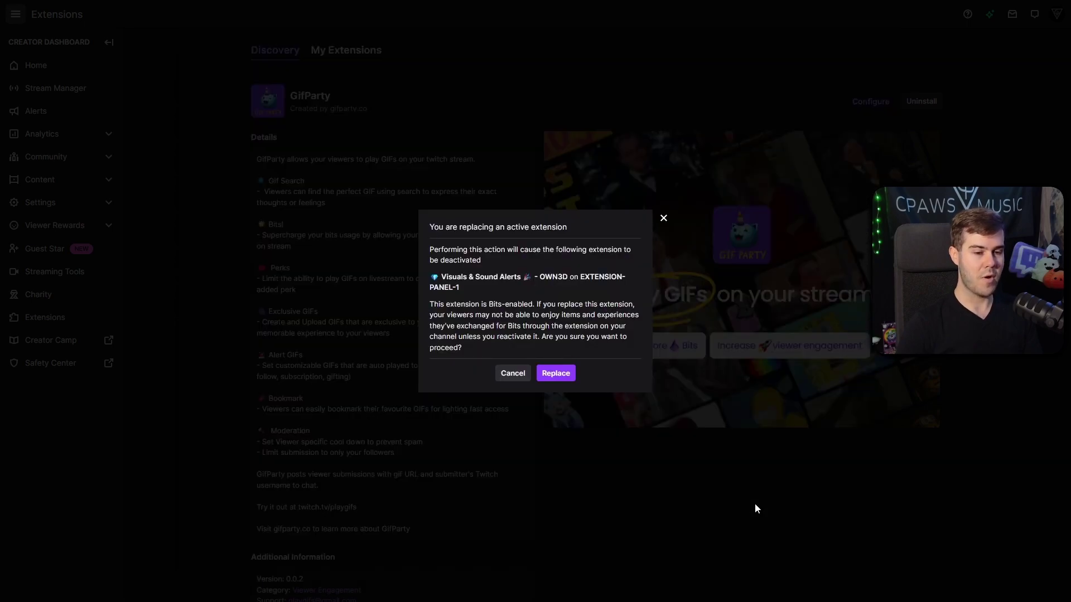
click(555, 373)
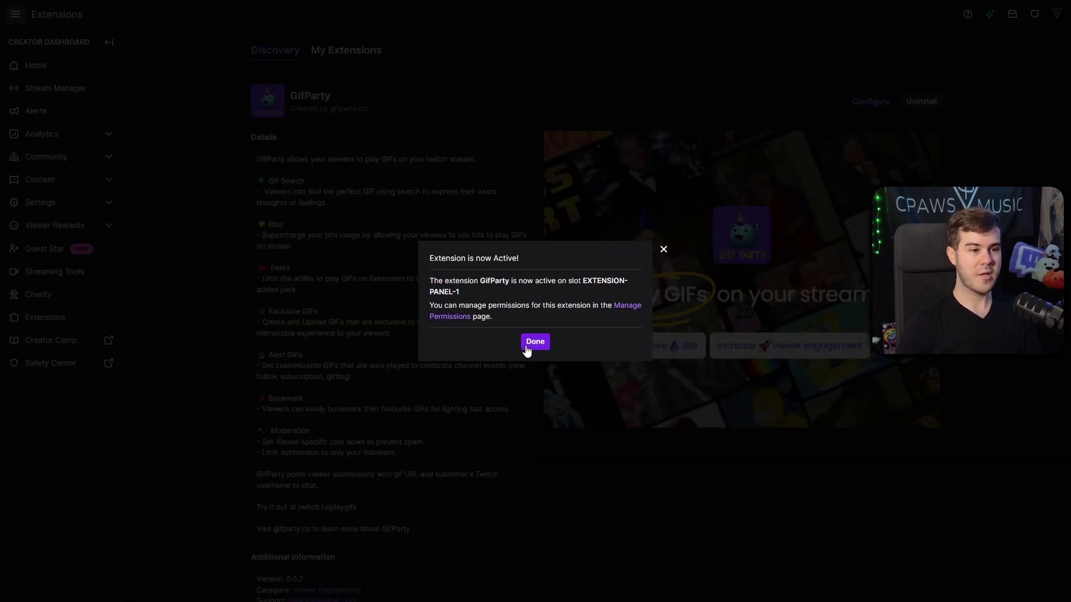
click(536, 342)
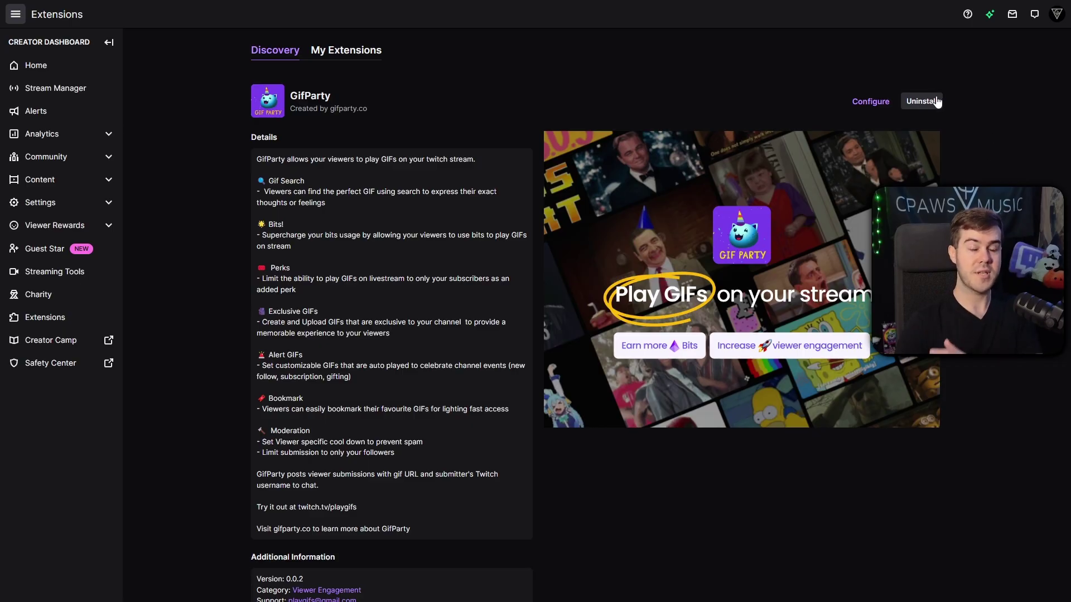
Step: Open GifParty's configuration dashboard and keep the extension in Panel 1
click(870, 102)
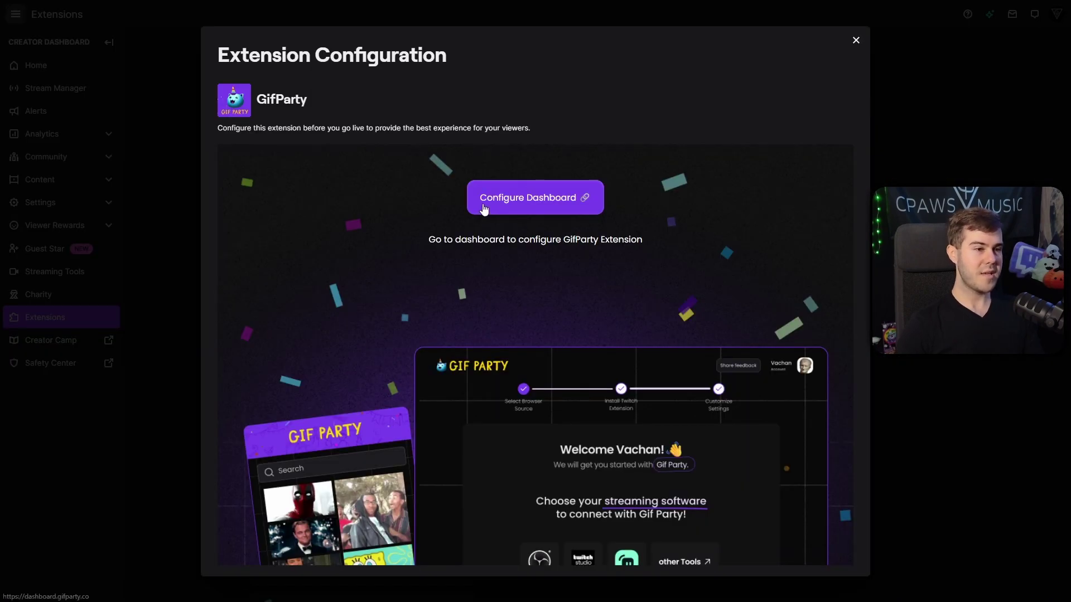
click(544, 204)
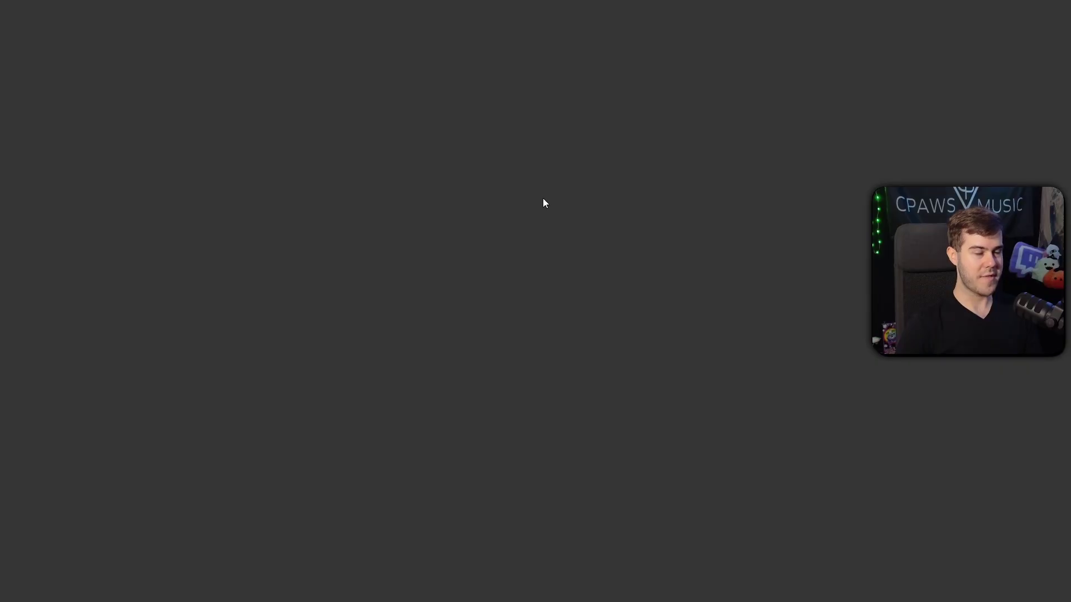
drag(419, 194, 644, 219)
click(545, 290)
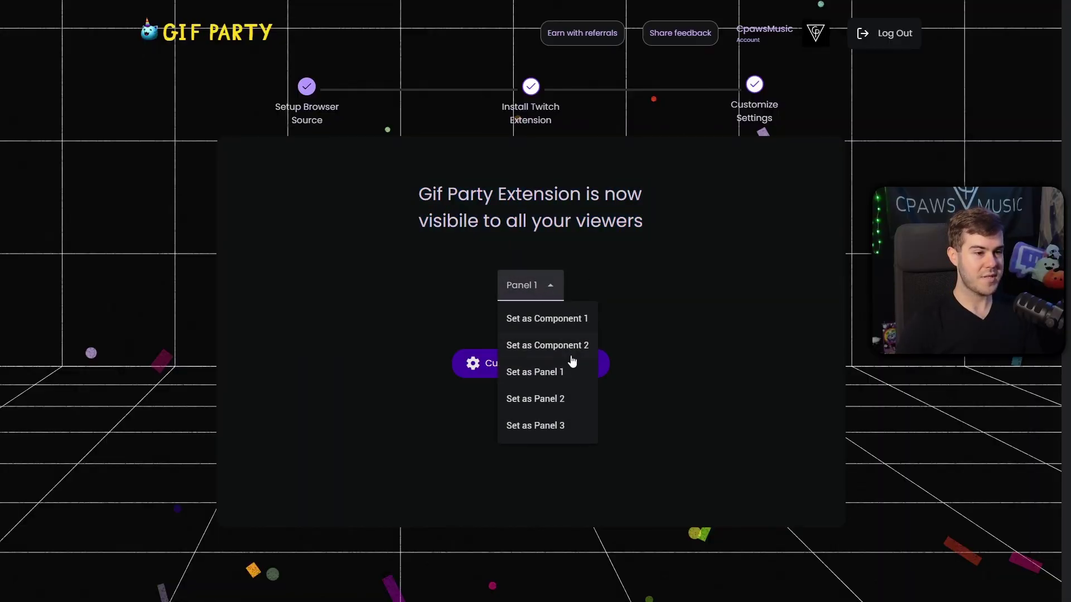
click(574, 285)
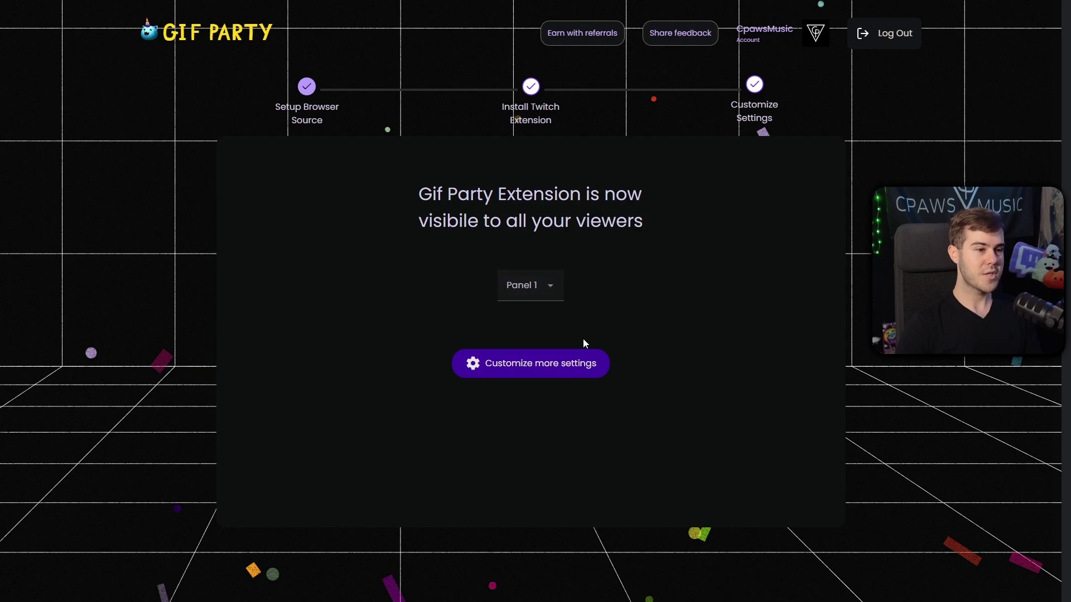
Step: Open the full GIF Party settings page showing the Twitch extension as active
click(531, 363)
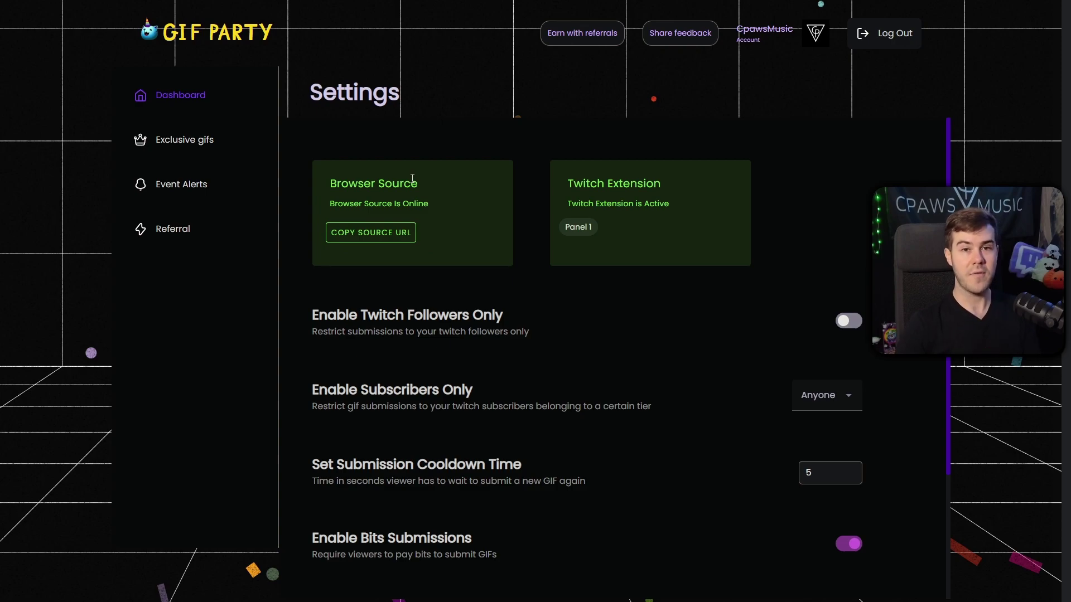
drag(566, 203, 671, 203)
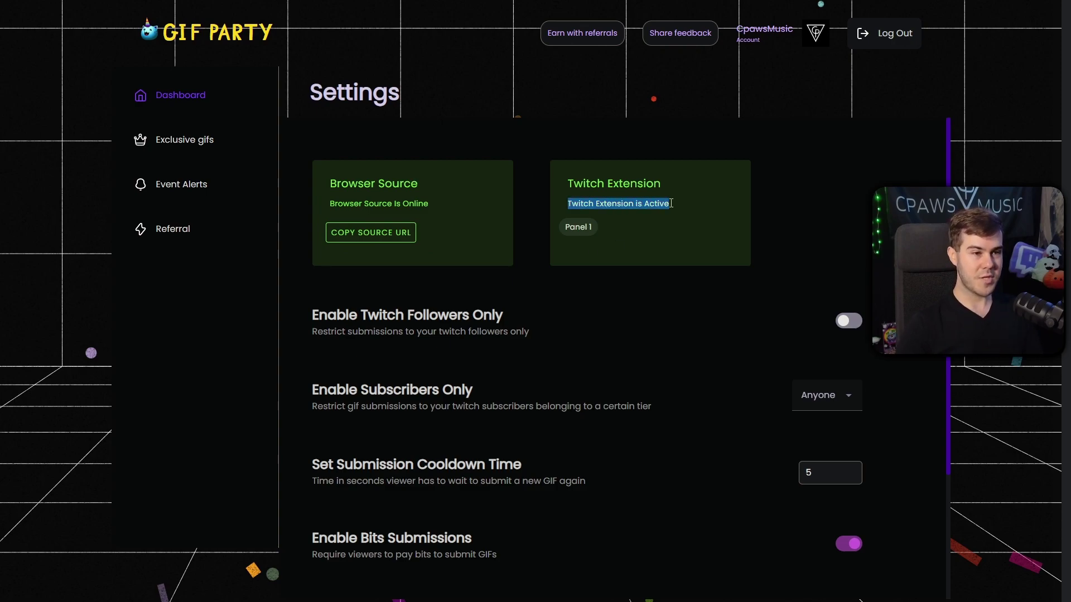
click(578, 227)
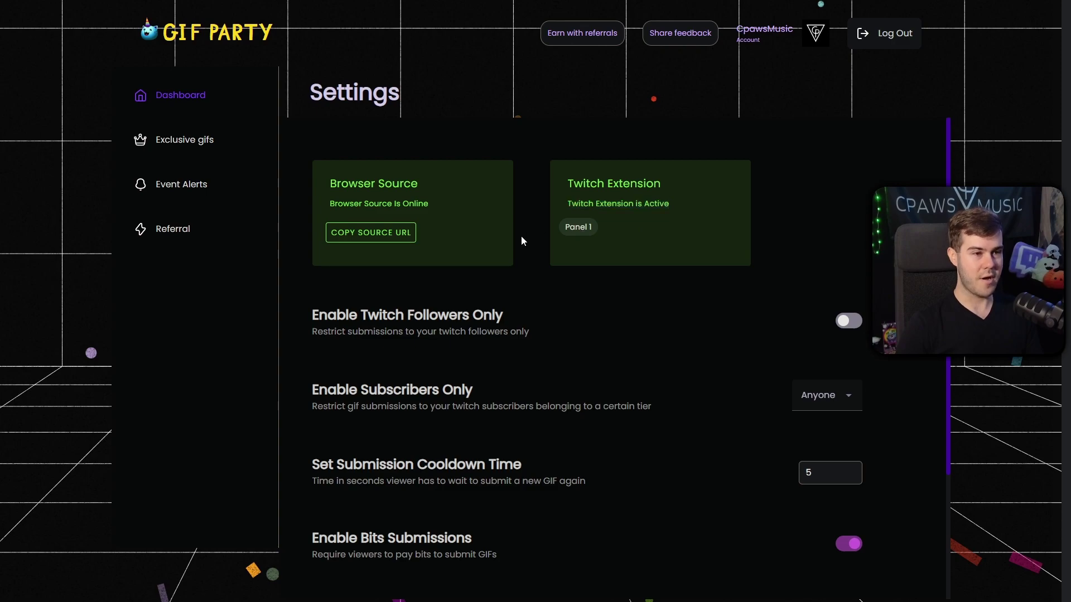
scroll(524, 235, down, 3)
scroll(540, 258, up, 3)
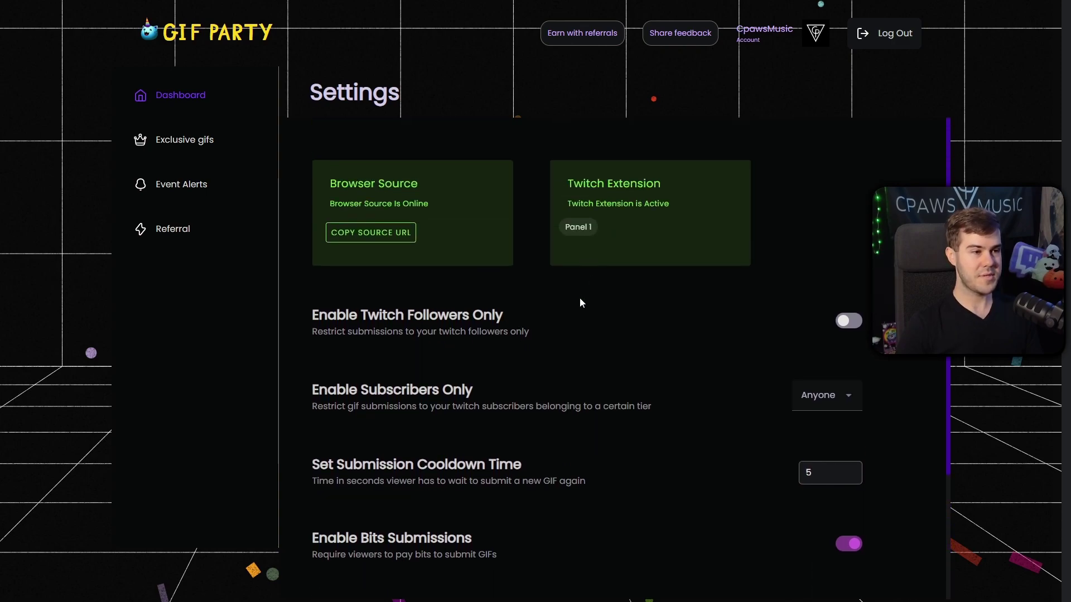
scroll(580, 302, down, 2)
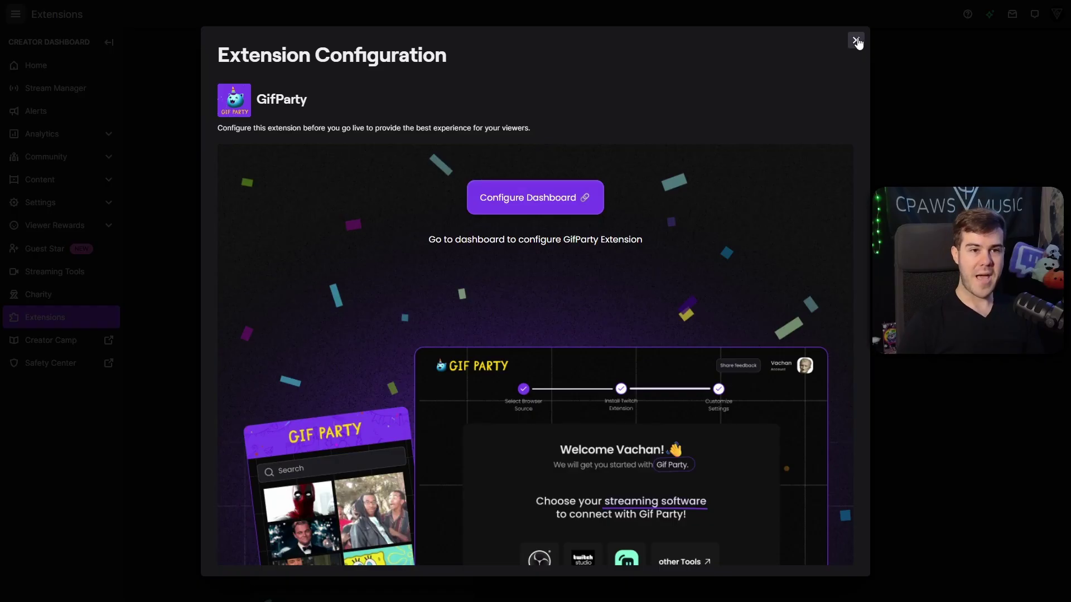
Step: Close the extension configuration and browse the panels on your channel's Chat view
click(856, 41)
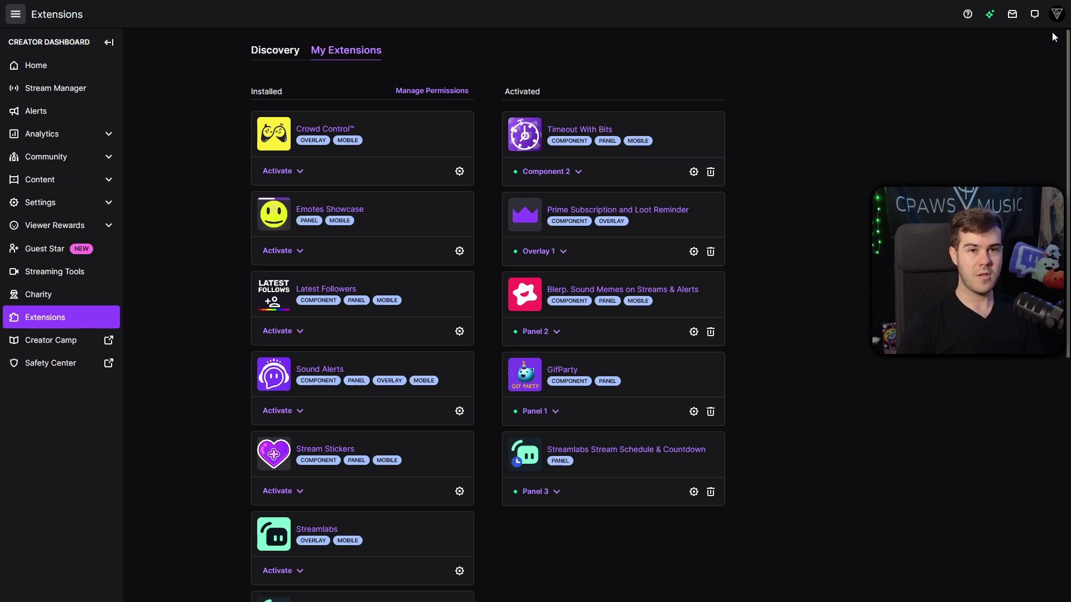
click(1058, 16)
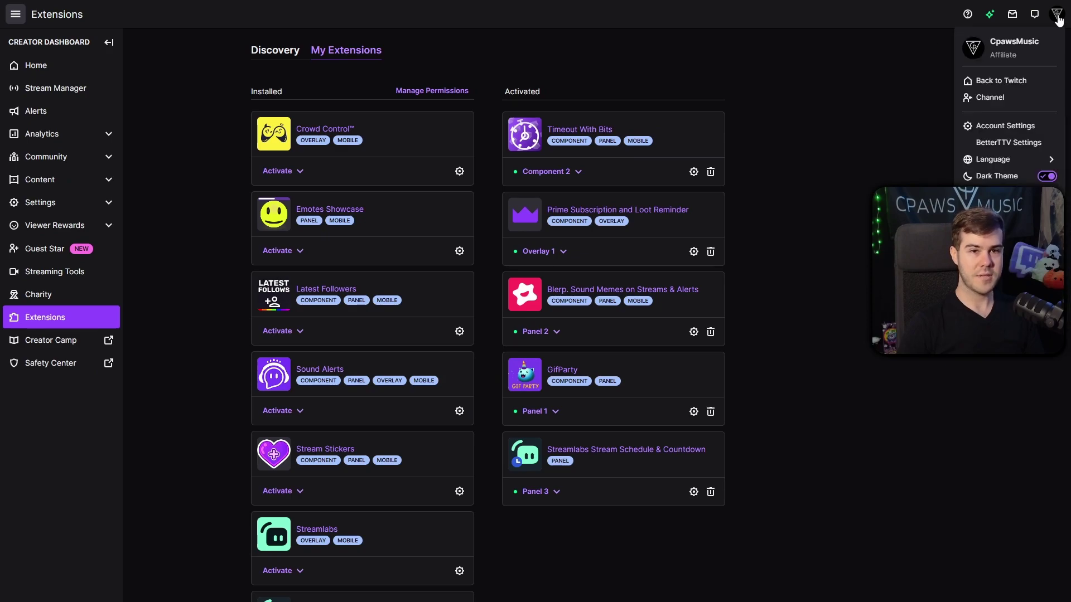
click(1004, 99)
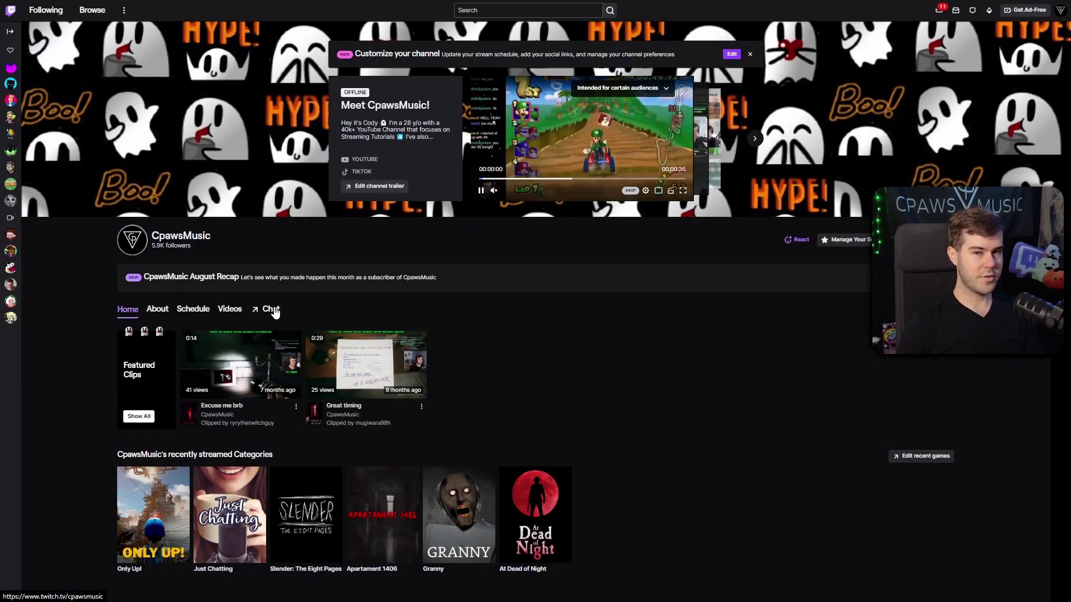
click(276, 309)
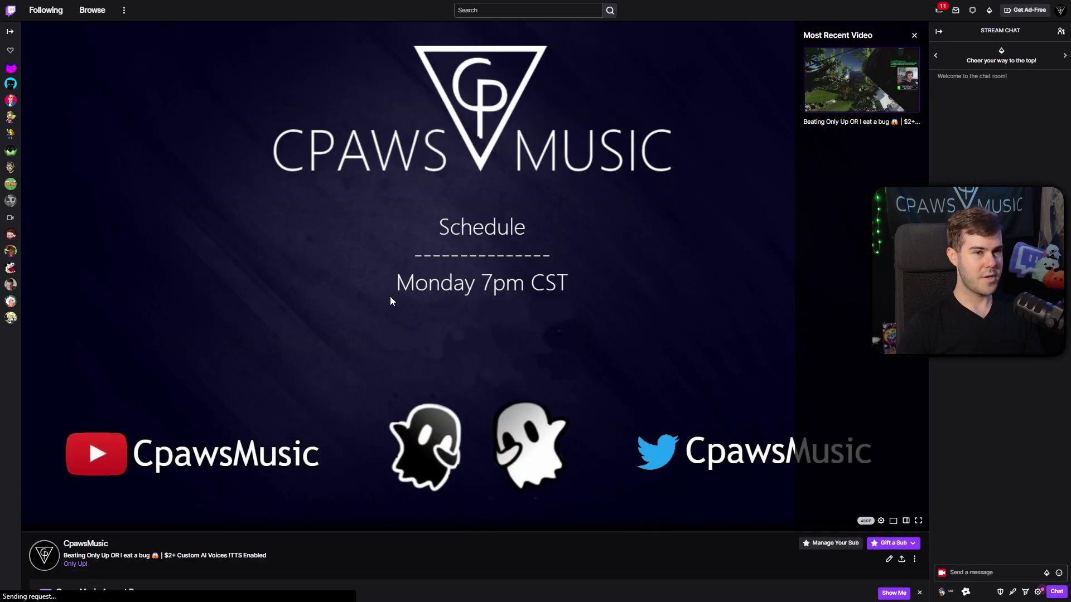
scroll(389, 297, down, 8)
scroll(369, 239, down, 2)
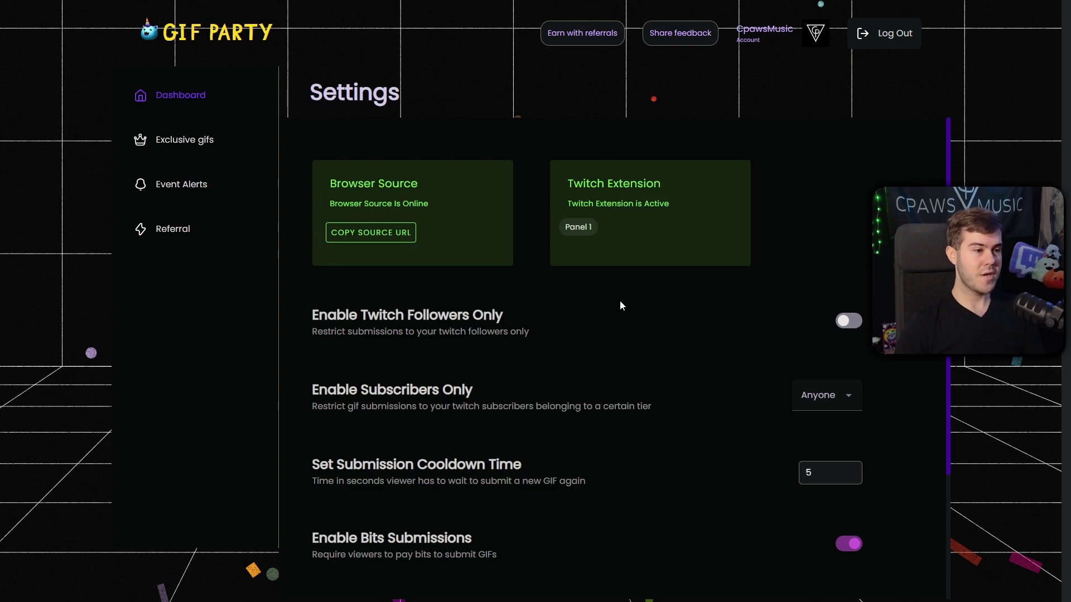
Step: Review the Followers Only setting and keep submissions open to Anyone
scroll(620, 301, down, 2)
drag(359, 199, 470, 198)
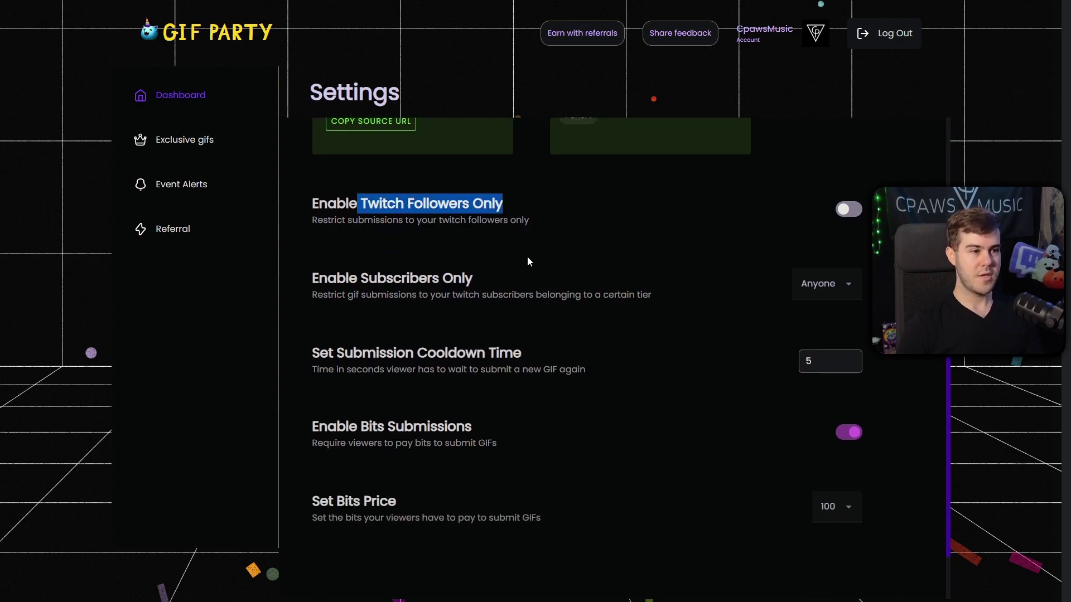
scroll(529, 262, down, 1)
click(822, 239)
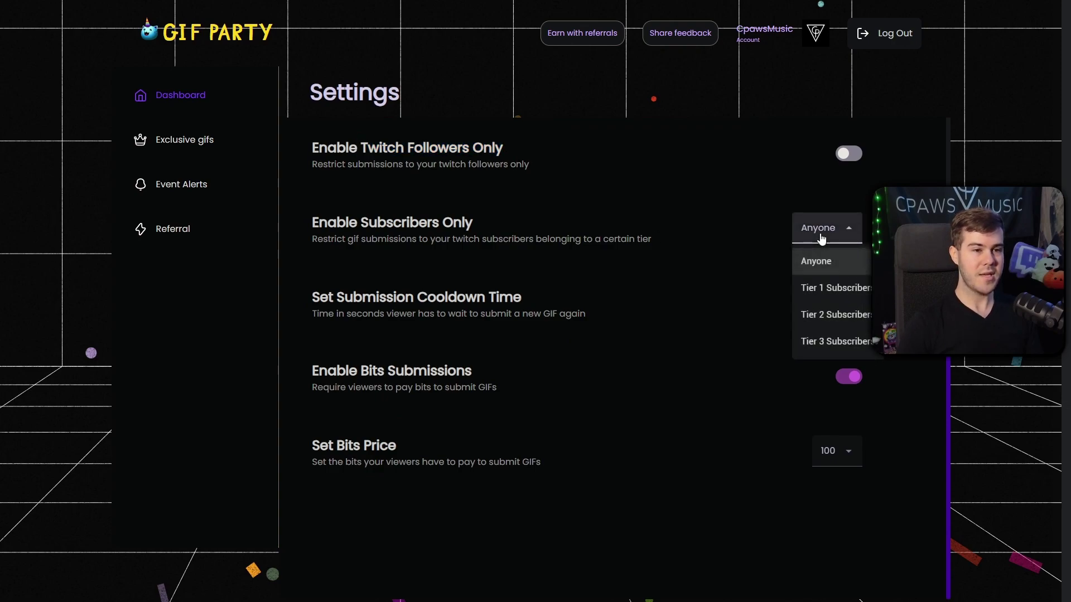
click(711, 250)
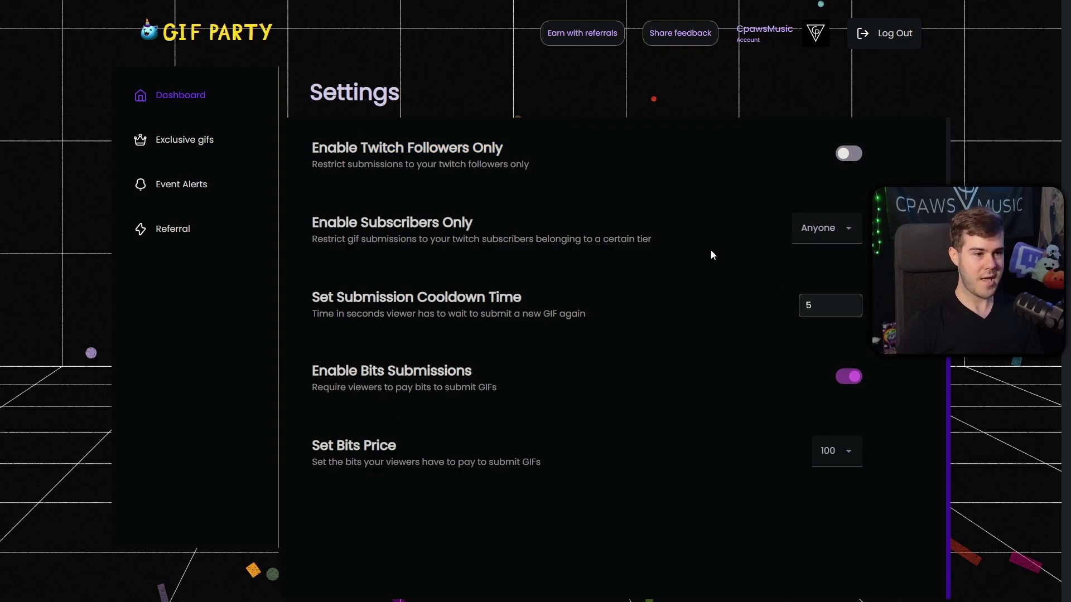
Step: Review the submission cooldown and the Enable Bits Submissions setting and description
drag(307, 298, 546, 301)
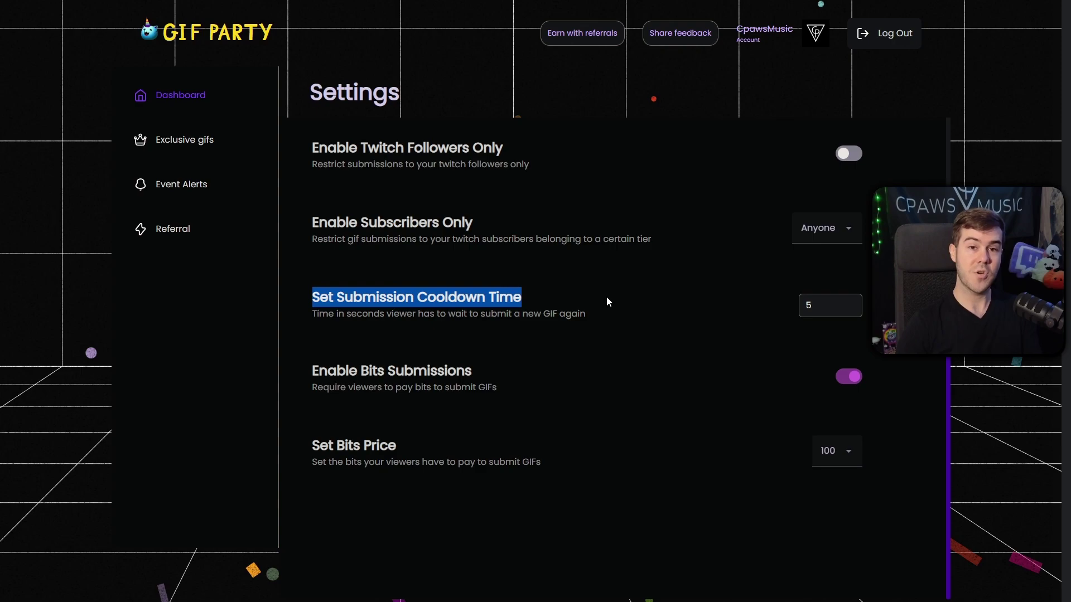
click(568, 377)
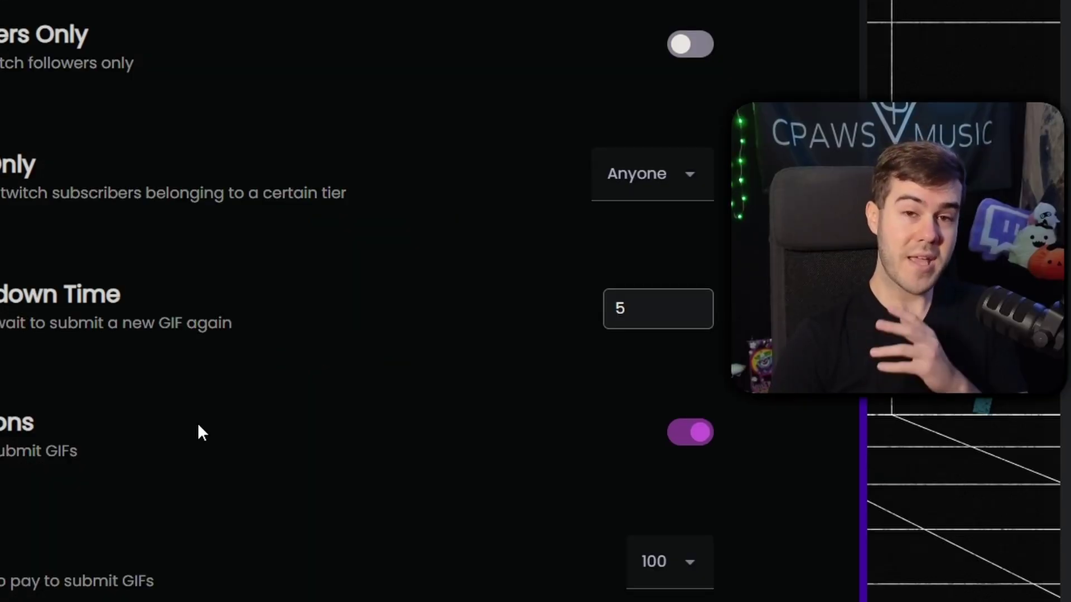
drag(312, 371, 460, 370)
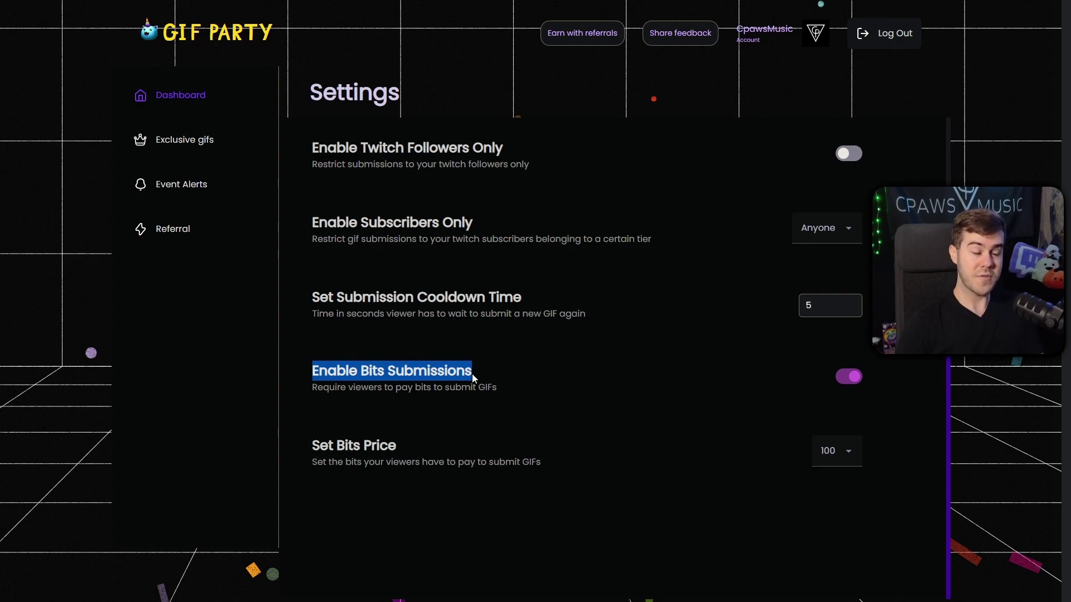
drag(311, 371, 471, 375)
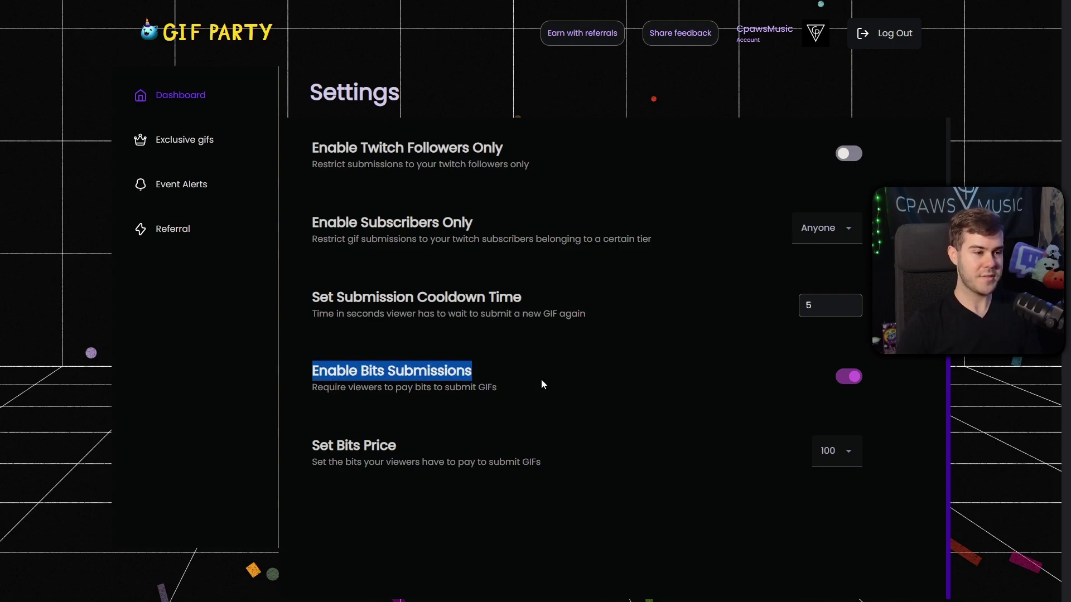
drag(313, 388, 409, 389)
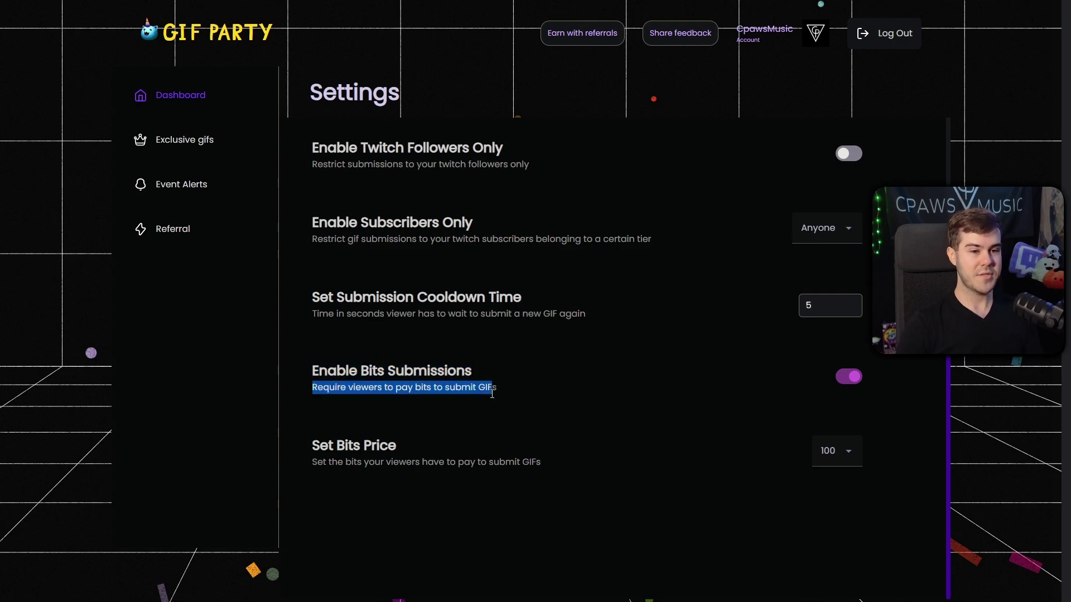
click(594, 388)
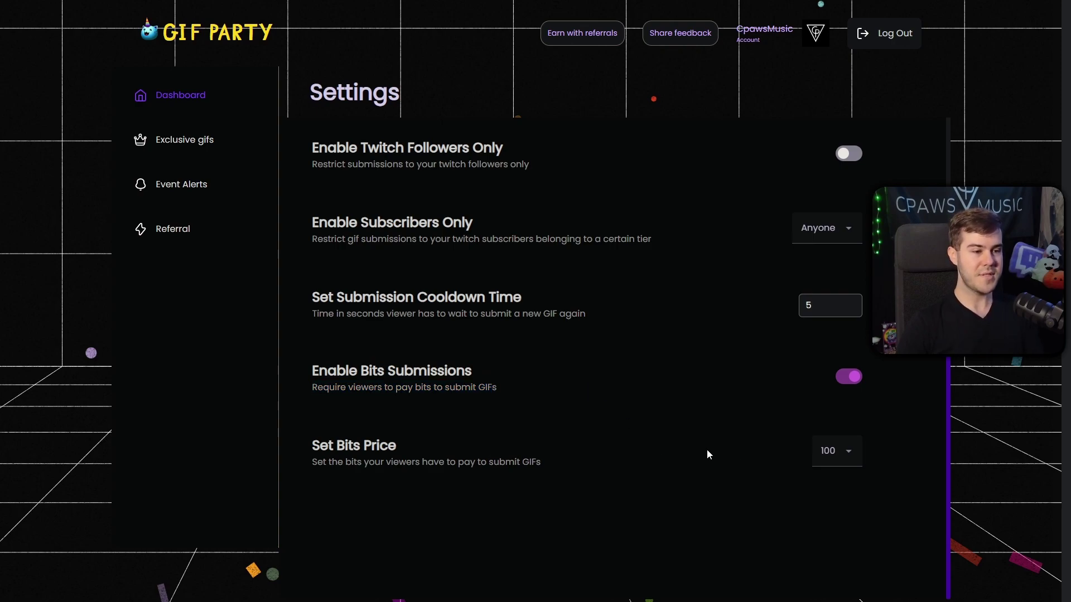
Step: Try bits prices of 100 and 10000, then set the price back to 100
click(841, 450)
scroll(838, 384, down, 2)
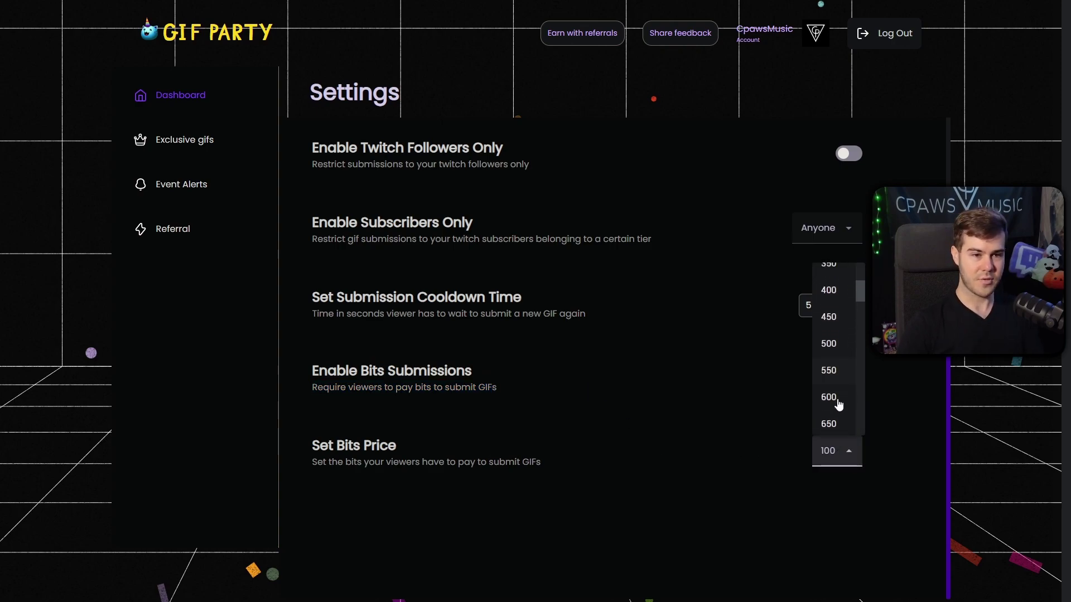
scroll(839, 401, up, 2)
click(840, 284)
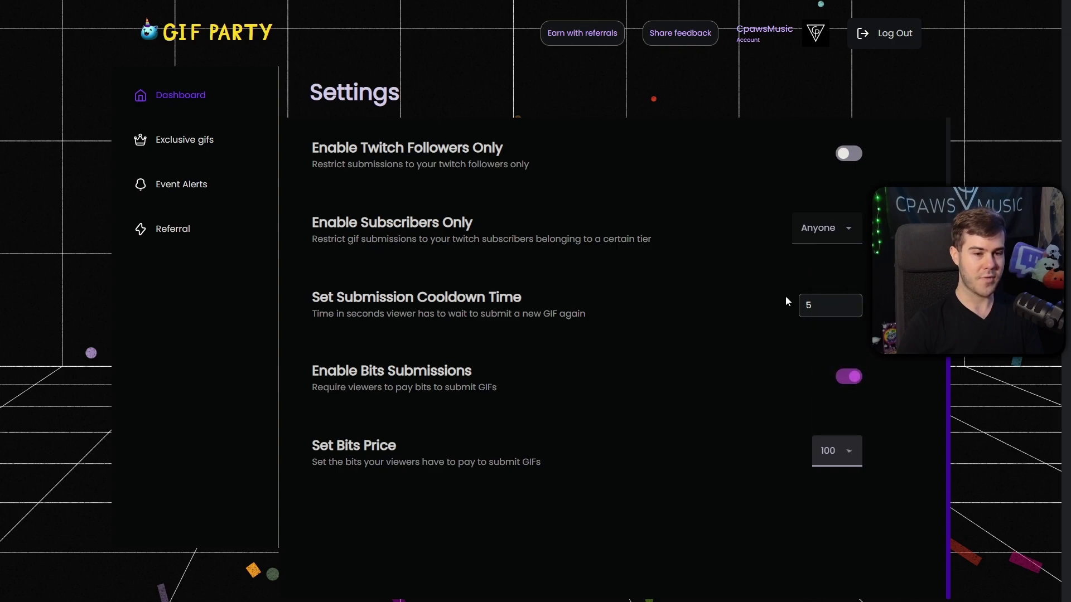
click(829, 450)
scroll(844, 362, down, 3)
scroll(841, 360, down, 10)
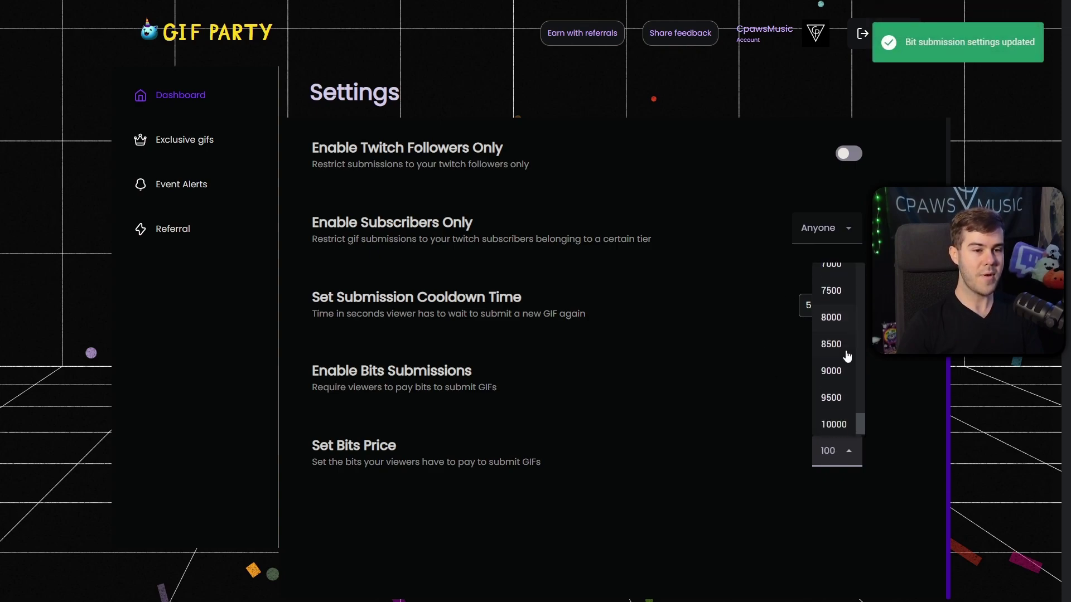
click(834, 419)
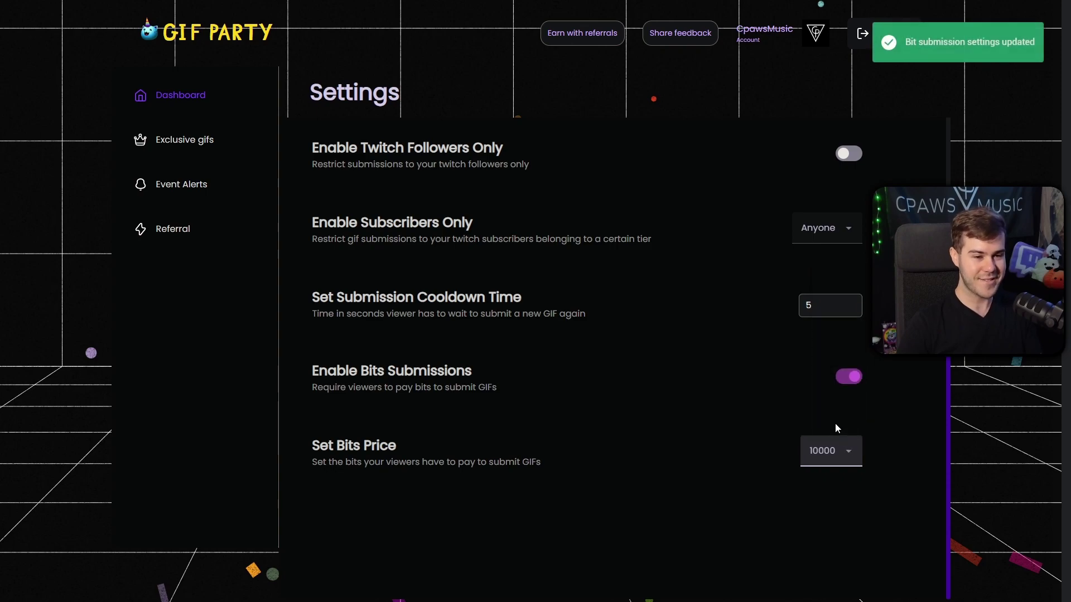
click(836, 450)
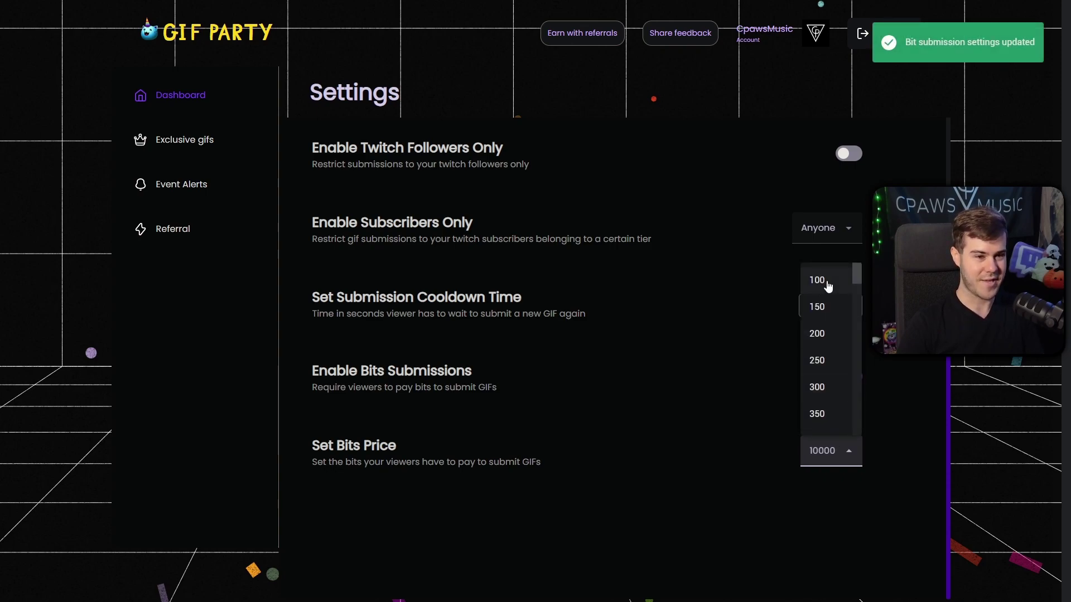
click(828, 282)
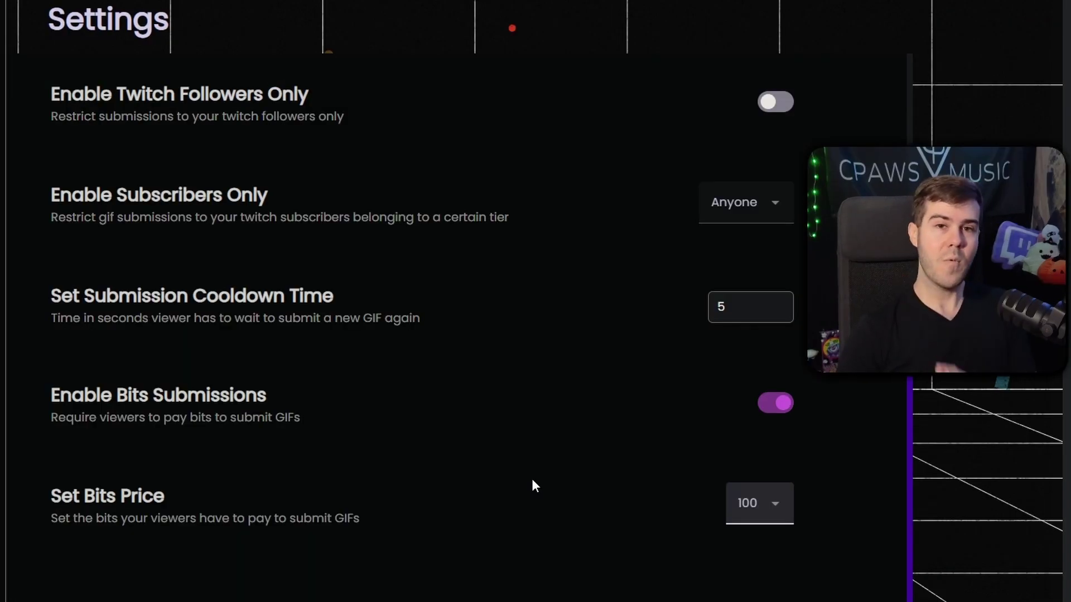
Step: Turn off bits submissions, review the follower and subscriber headings, then go to Exclusive Gifs
click(780, 406)
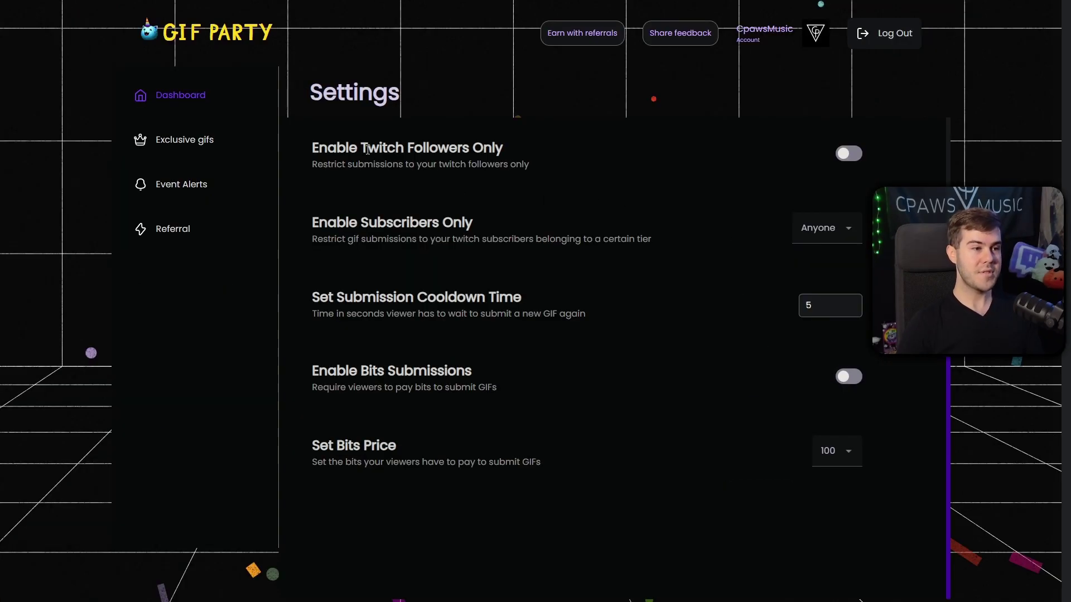
drag(368, 149, 455, 146)
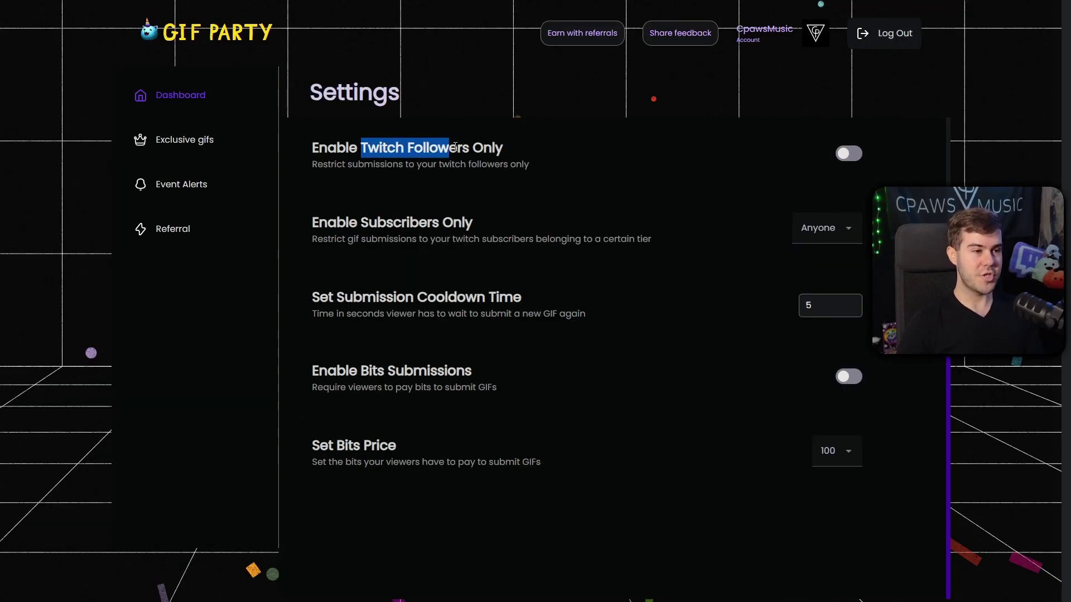
drag(313, 221, 473, 222)
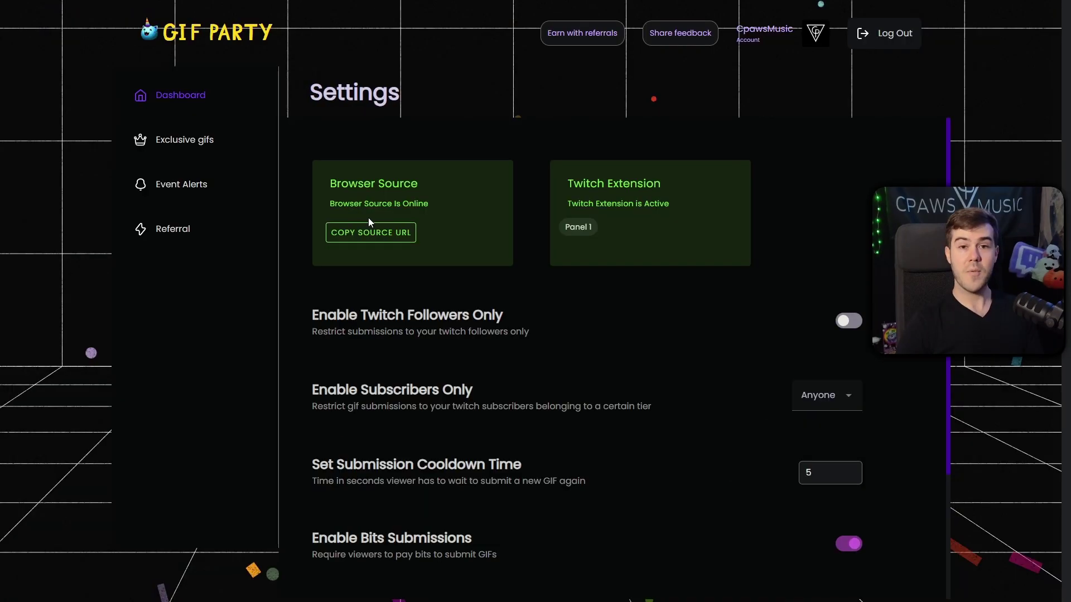
click(196, 149)
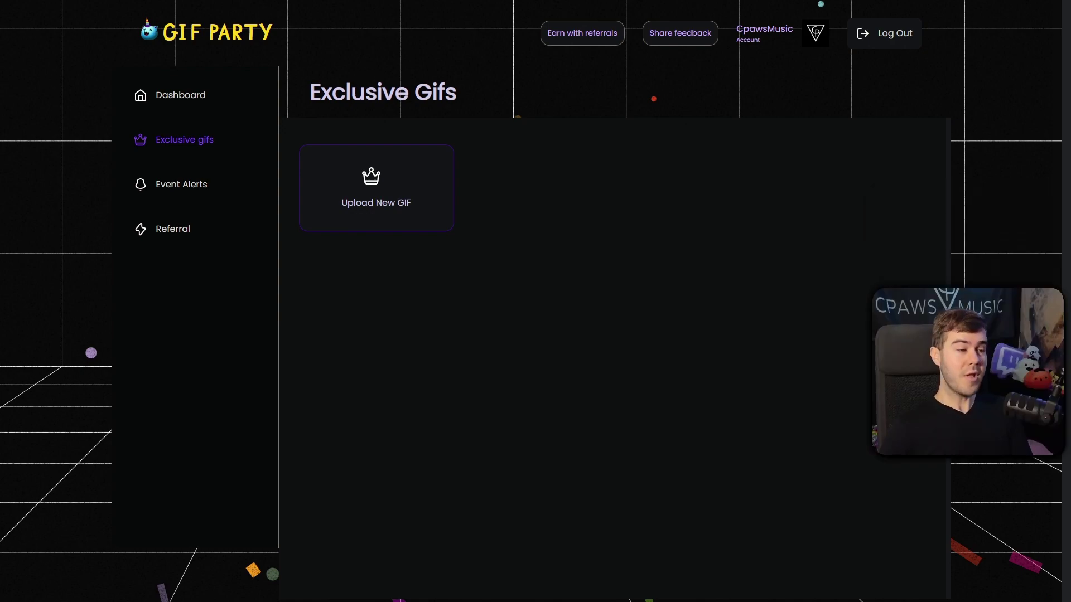
Step: Upload the Cody Dono GIF as a new exclusive GIF and select its title
click(380, 186)
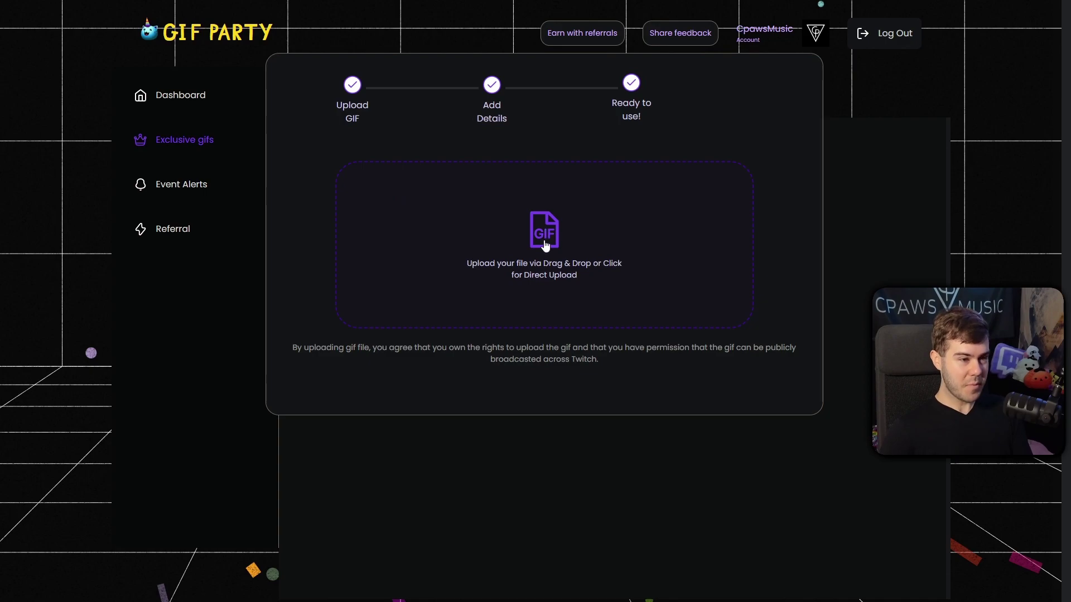
click(575, 250)
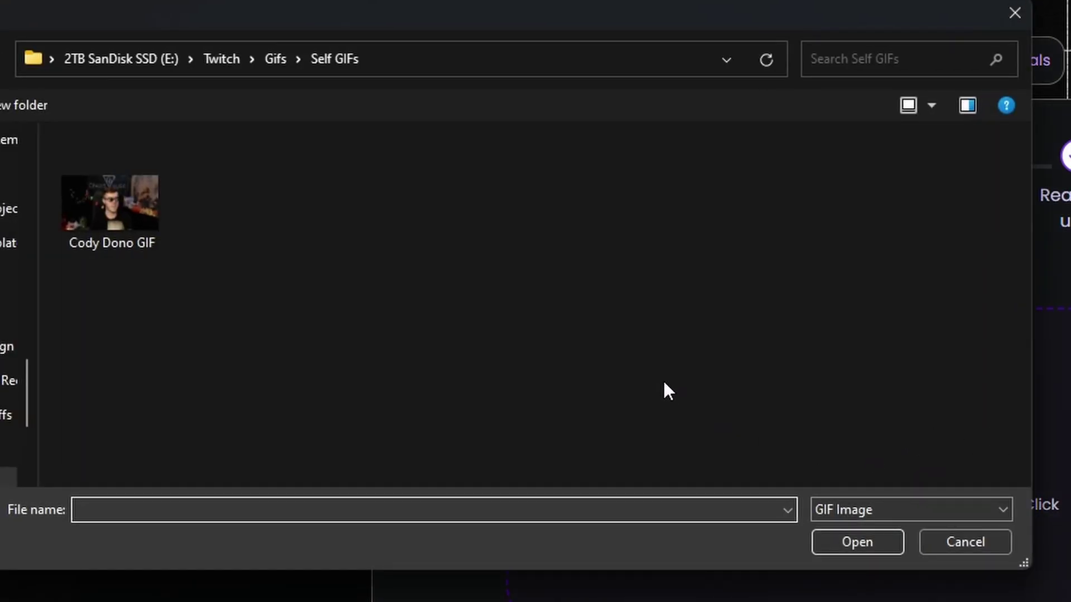
click(112, 203)
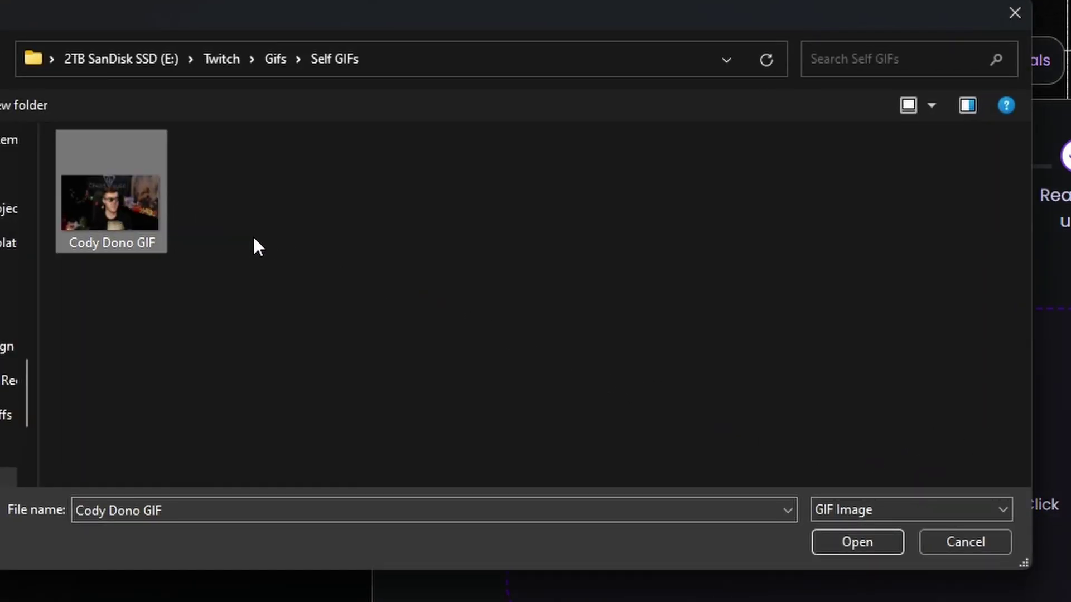
click(859, 536)
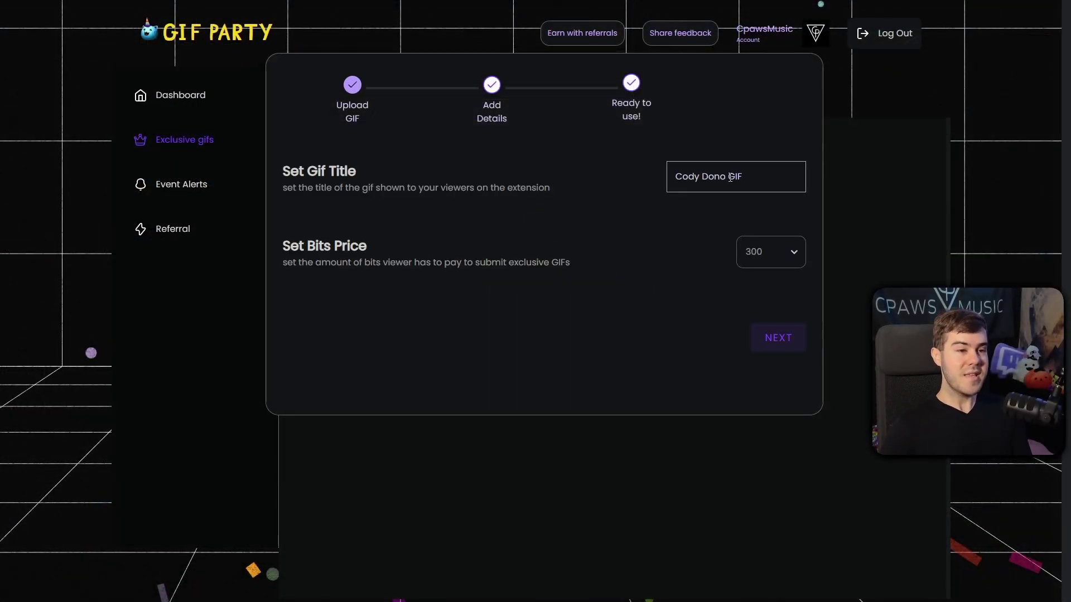
triple_click(703, 177)
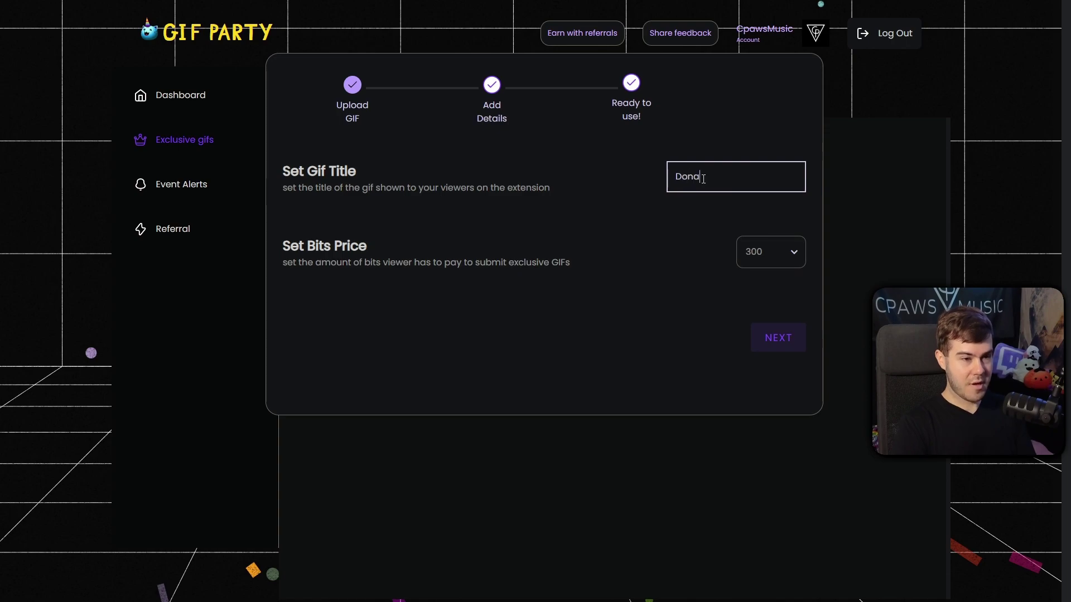
Step: Price the Donation GIF at 100 bits, add it, then delete it
click(776, 268)
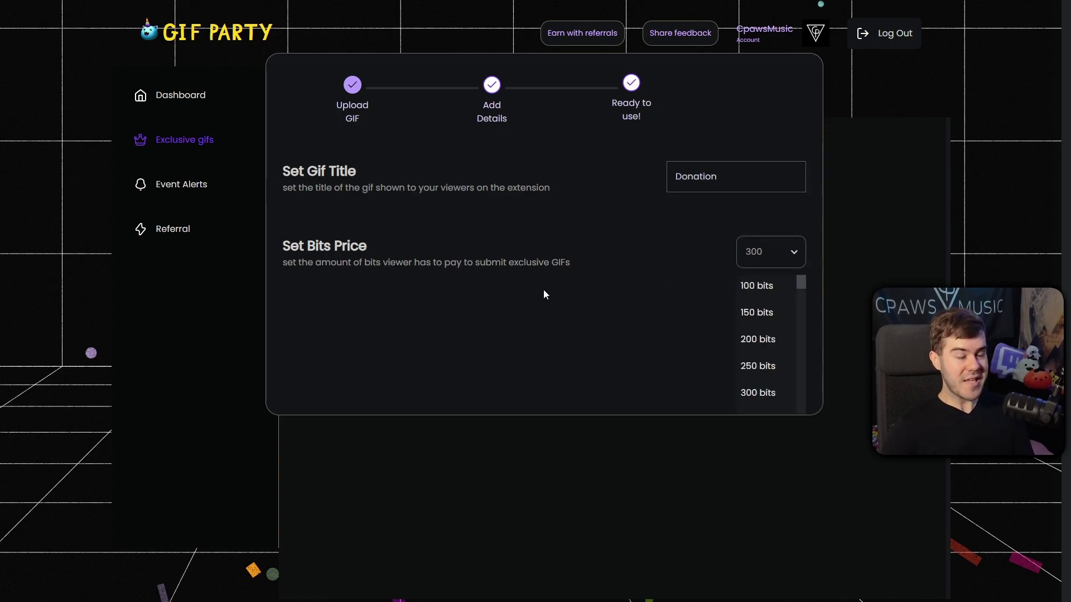
scroll(781, 322, down, 7)
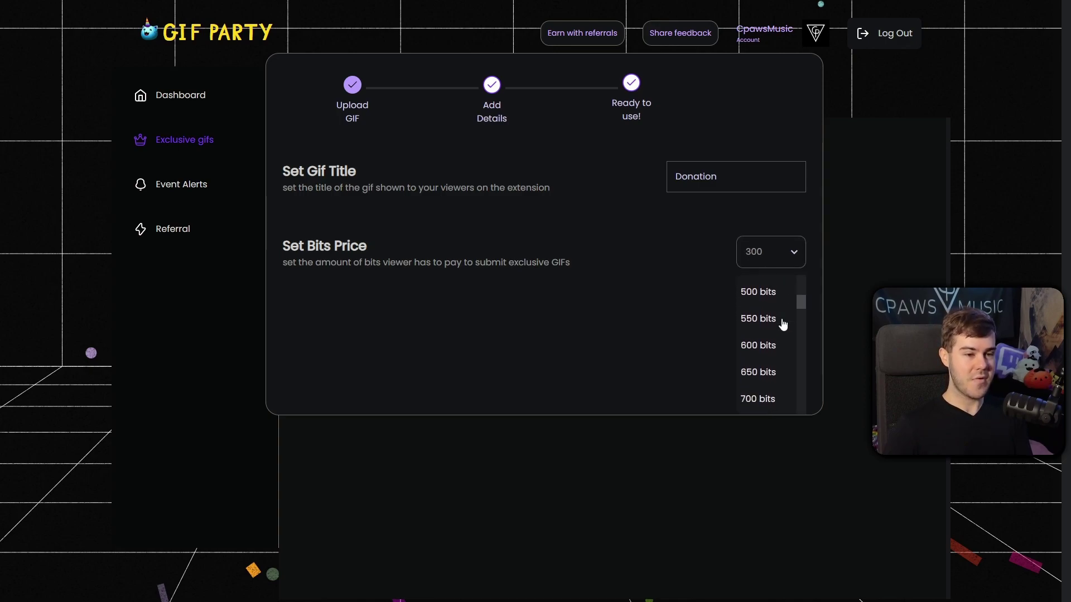
scroll(783, 323, down, 10)
scroll(783, 318, up, 10)
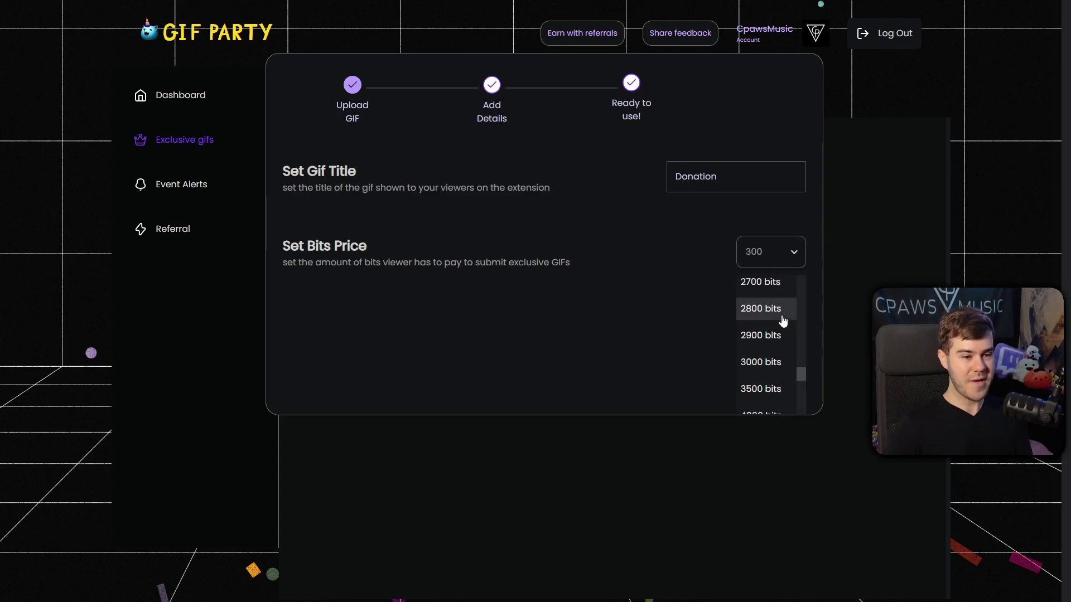
scroll(781, 312, up, 7)
click(760, 284)
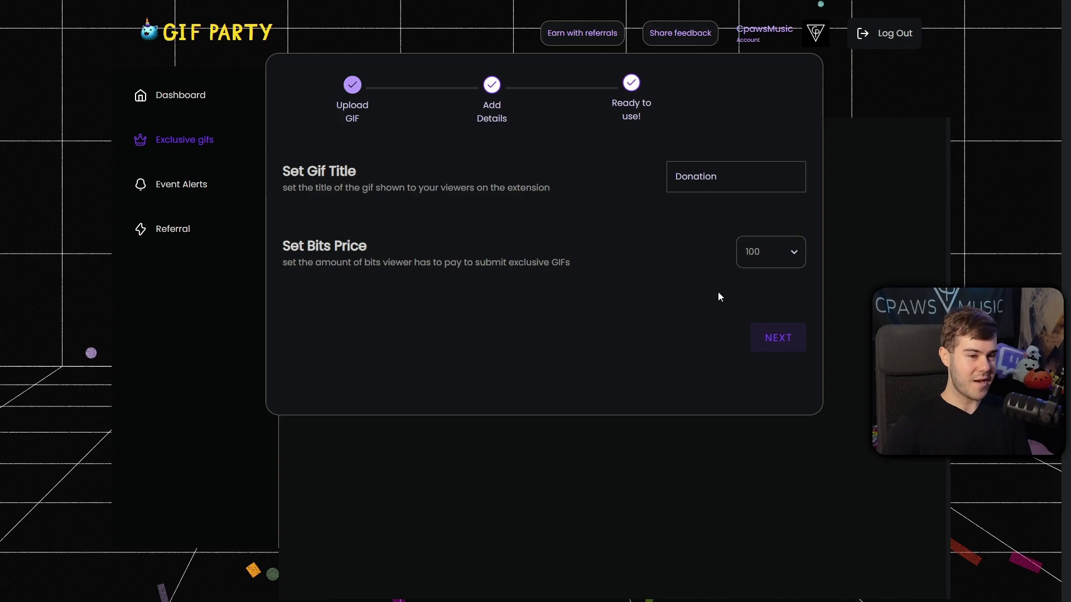
click(781, 338)
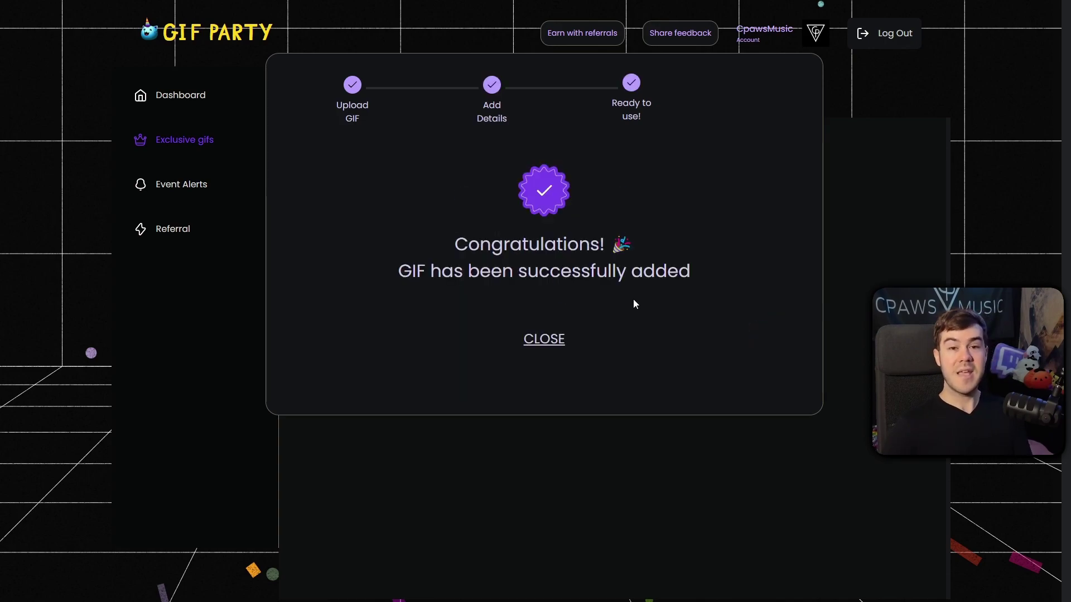
click(545, 342)
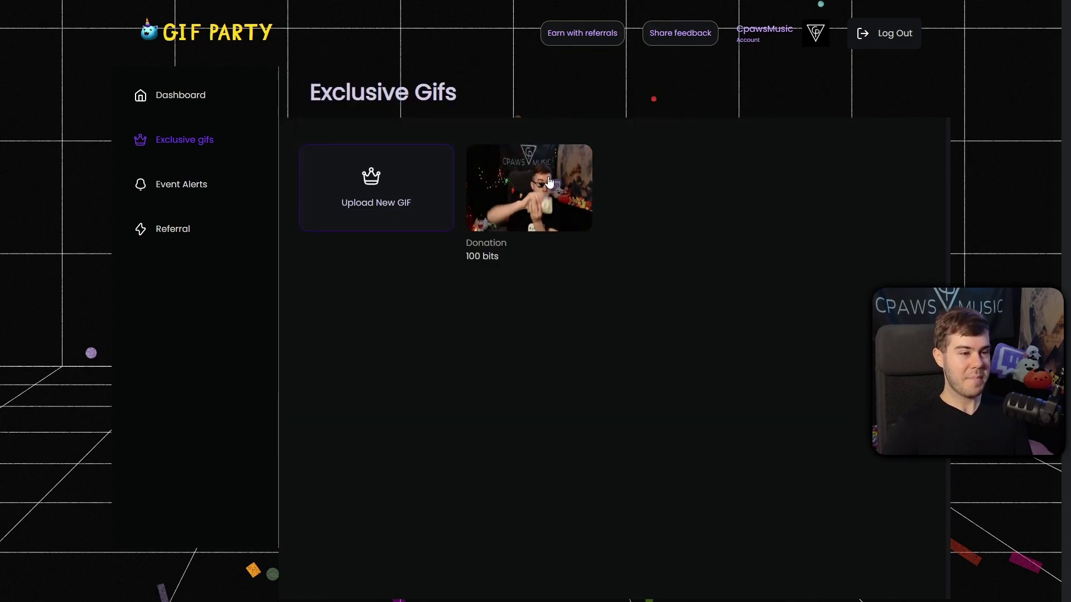
click(524, 190)
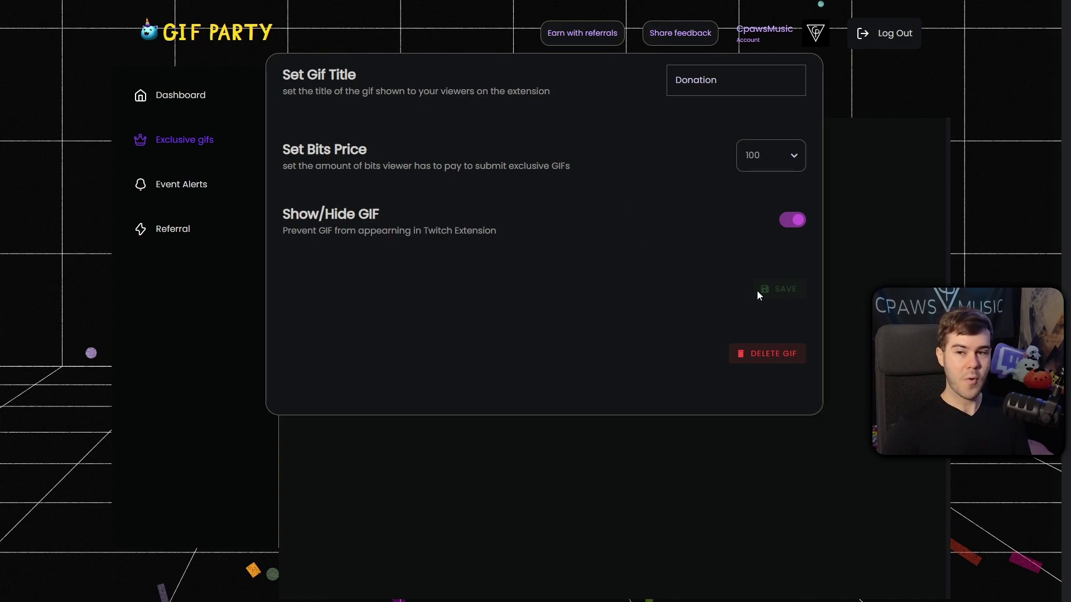
click(761, 353)
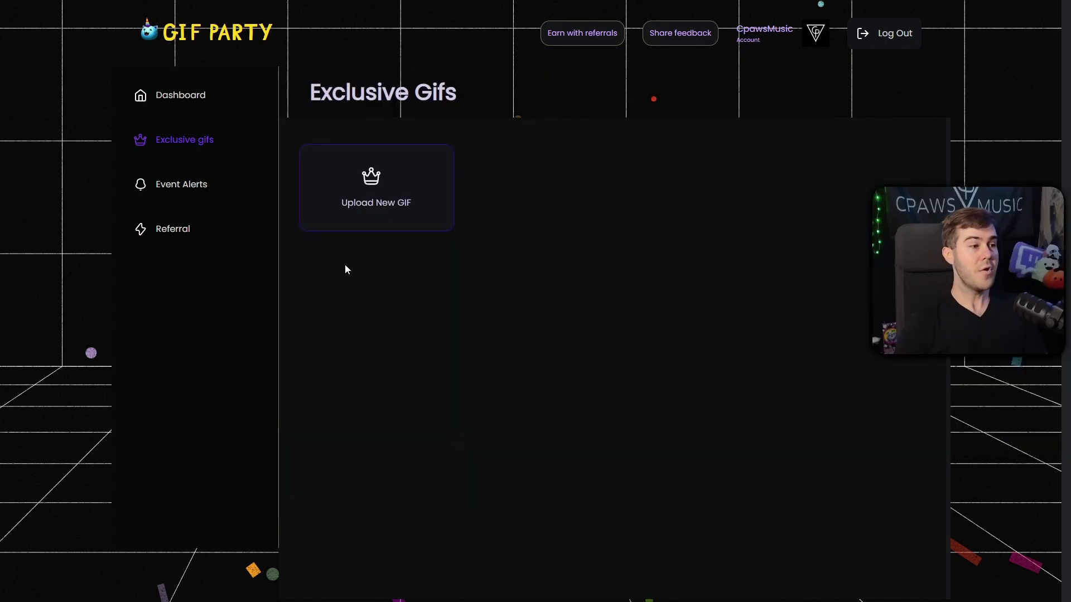
Step: Start a new event alert on the alerts page with the new follower trigger
click(197, 189)
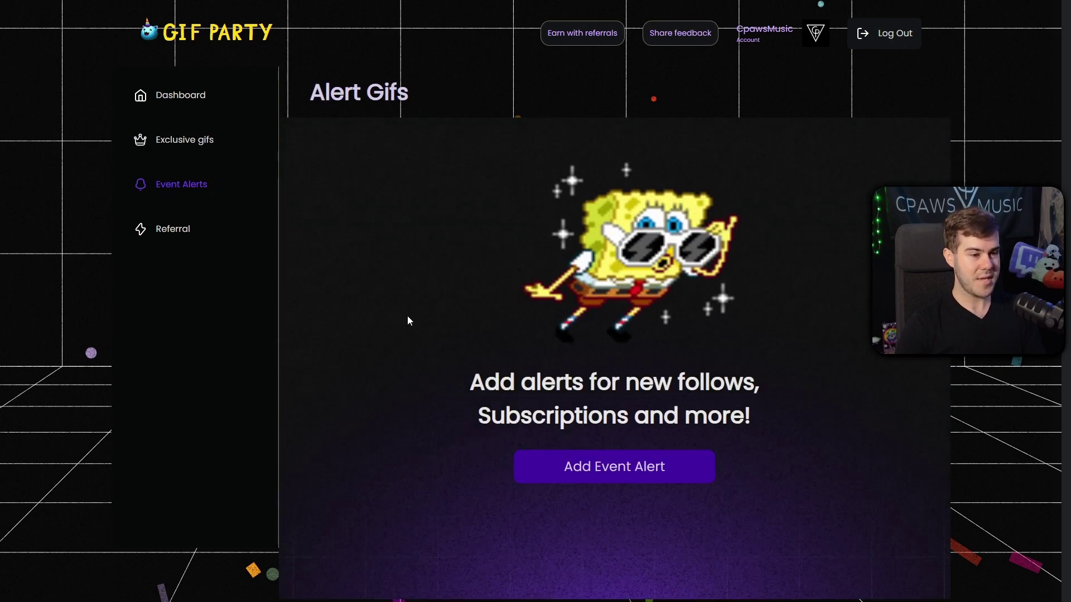
drag(470, 384, 765, 397)
drag(481, 417, 744, 419)
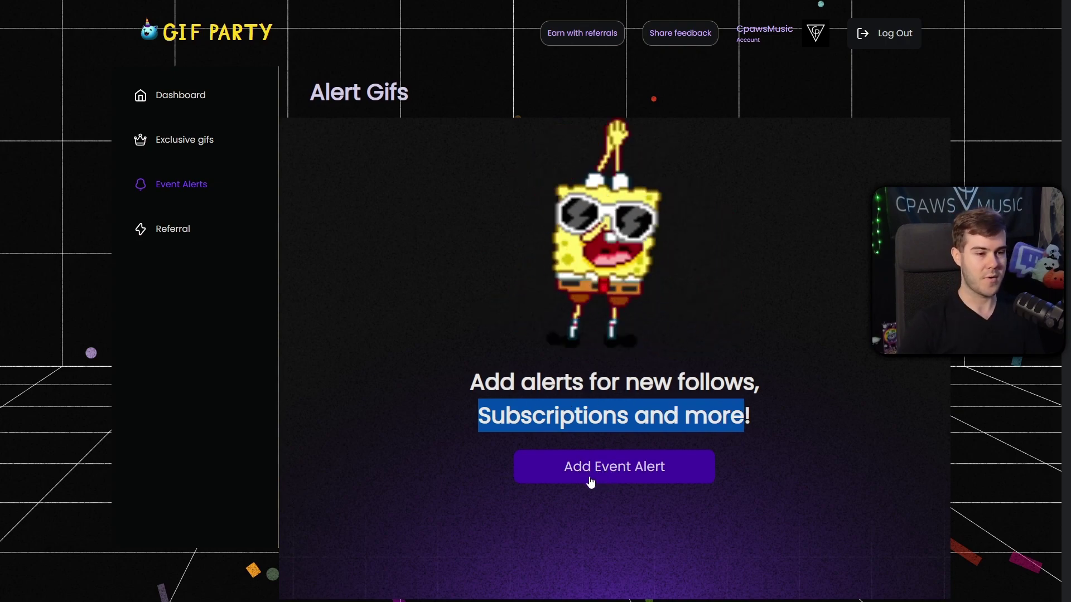
click(547, 471)
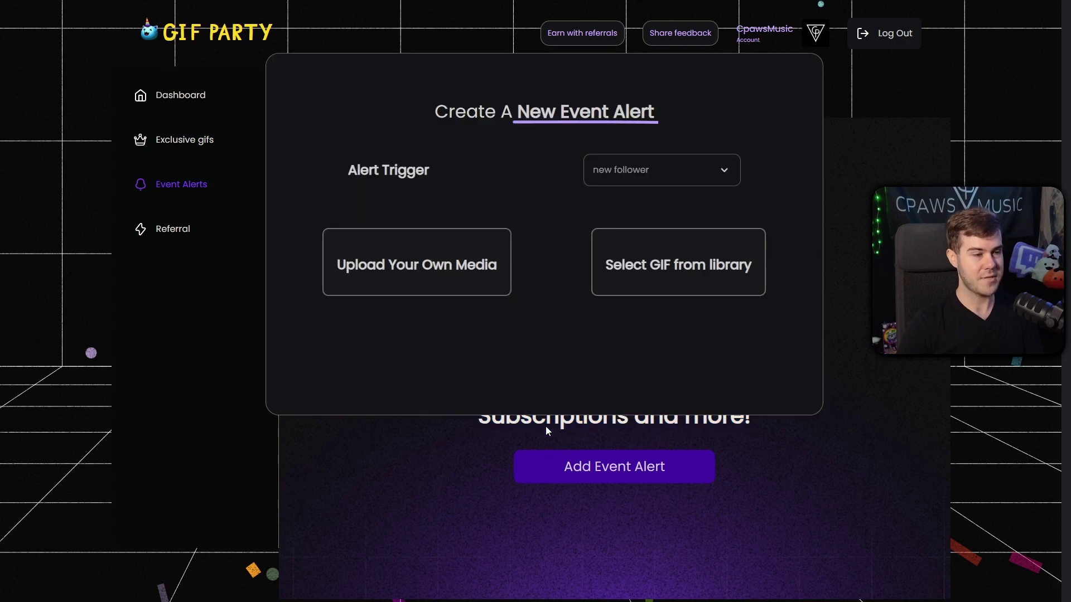
click(667, 175)
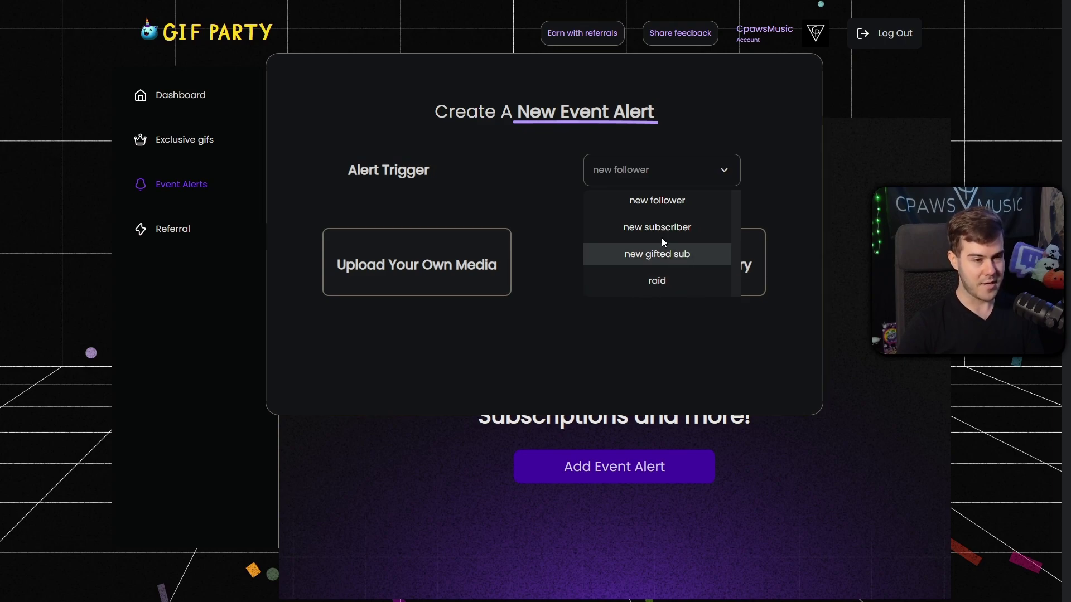
click(664, 204)
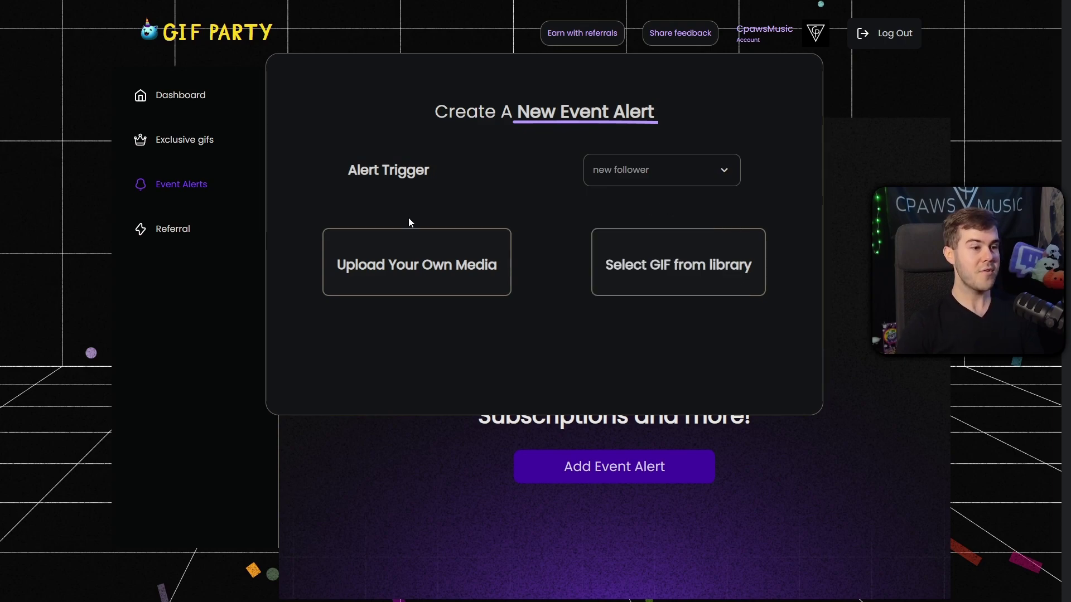
Step: Search the GIF library for spongebob, choose the phone GIF, and save the alert
click(680, 283)
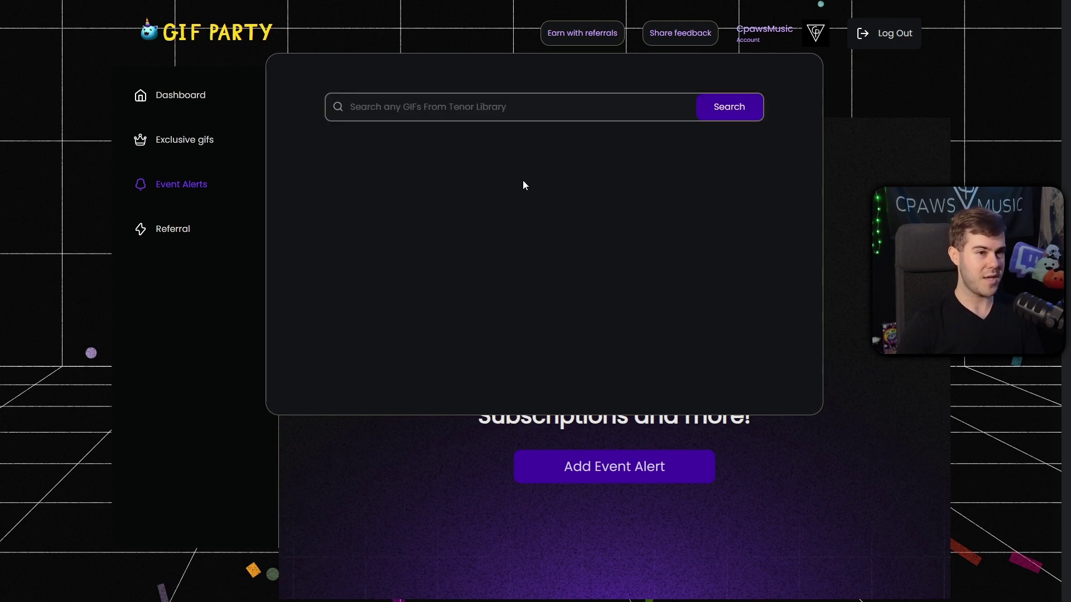
click(497, 114)
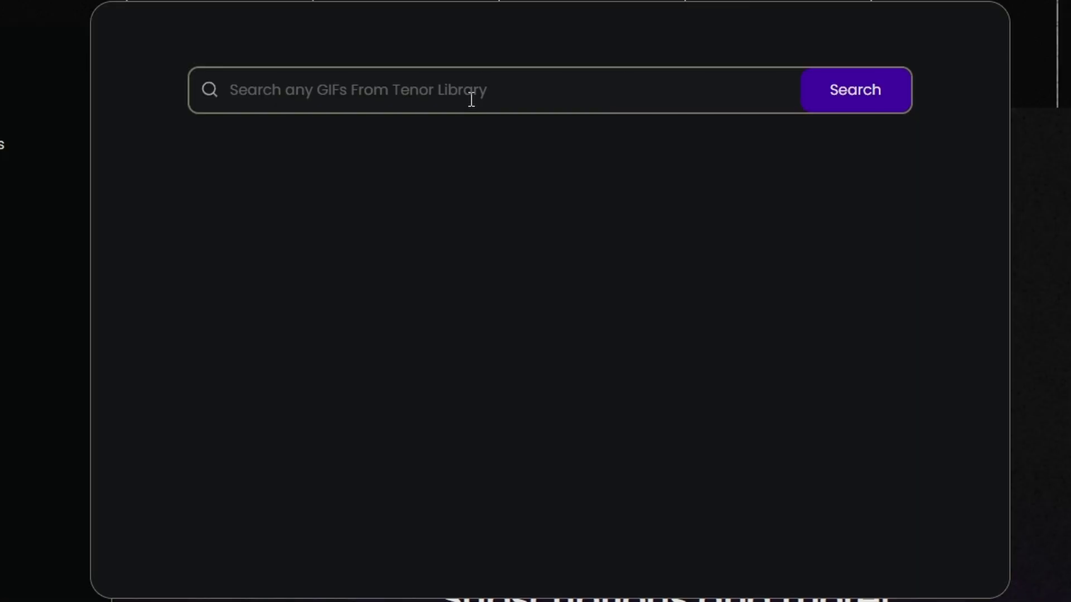
text(spongebob)
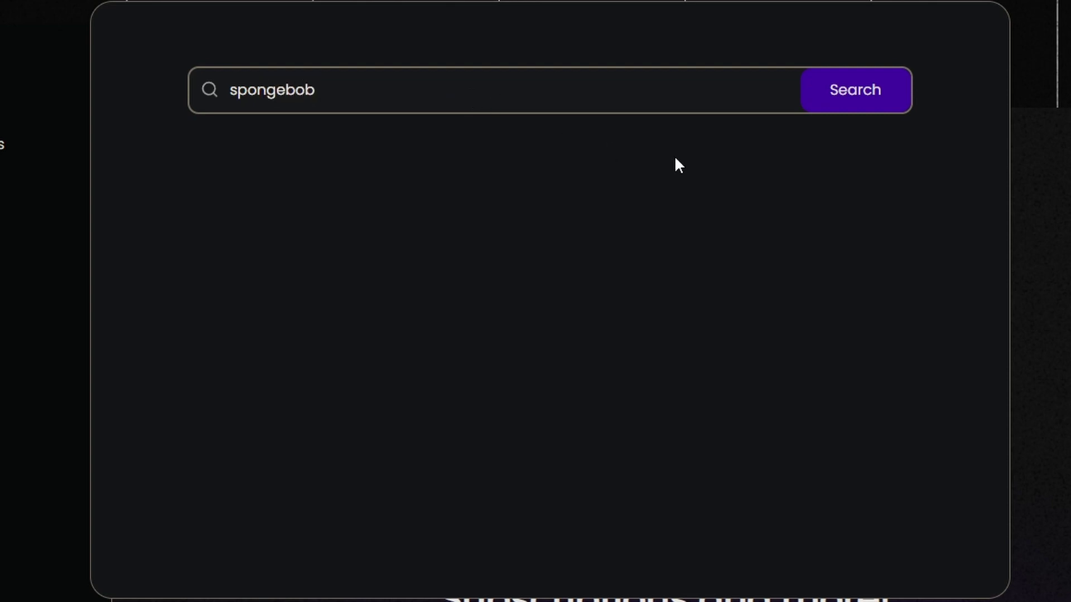
click(836, 91)
scroll(576, 321, down, 8)
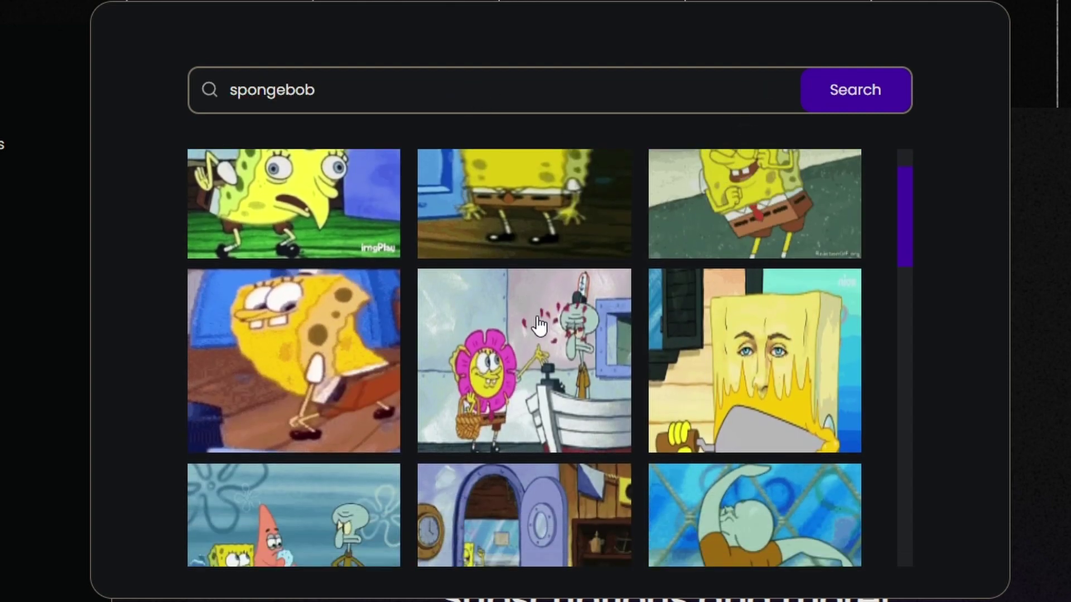
scroll(576, 321, down, 5)
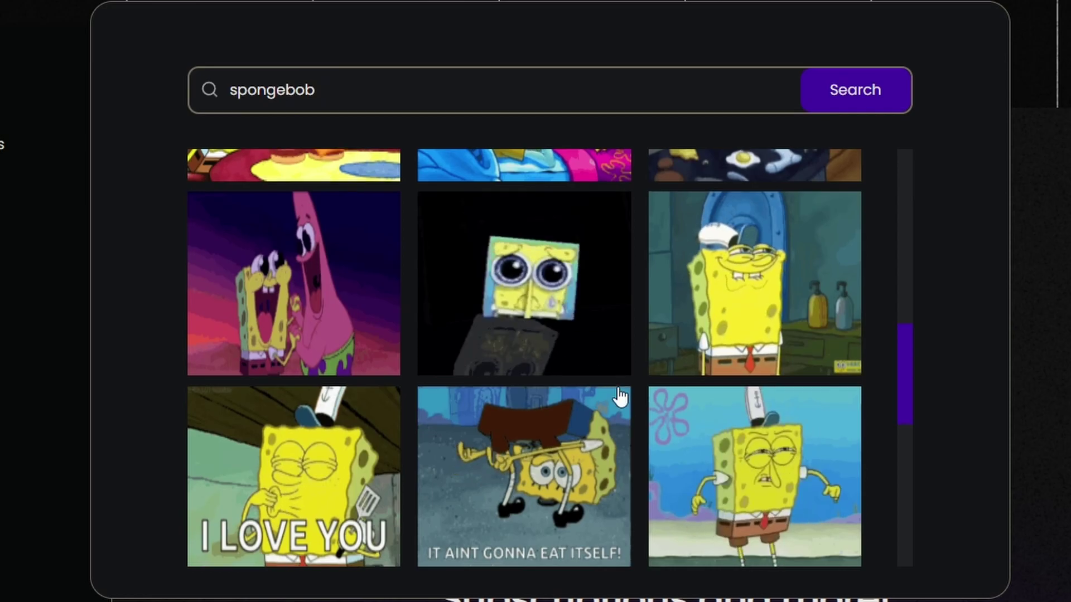
scroll(619, 390, down, 3)
scroll(103, 389, down, 10)
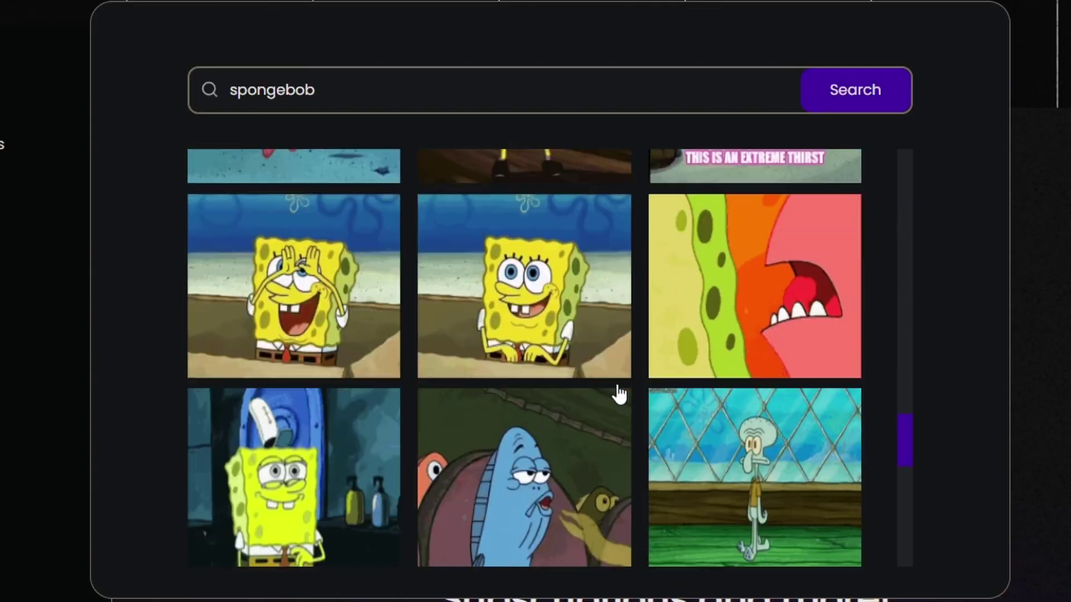
scroll(623, 362, down, 10)
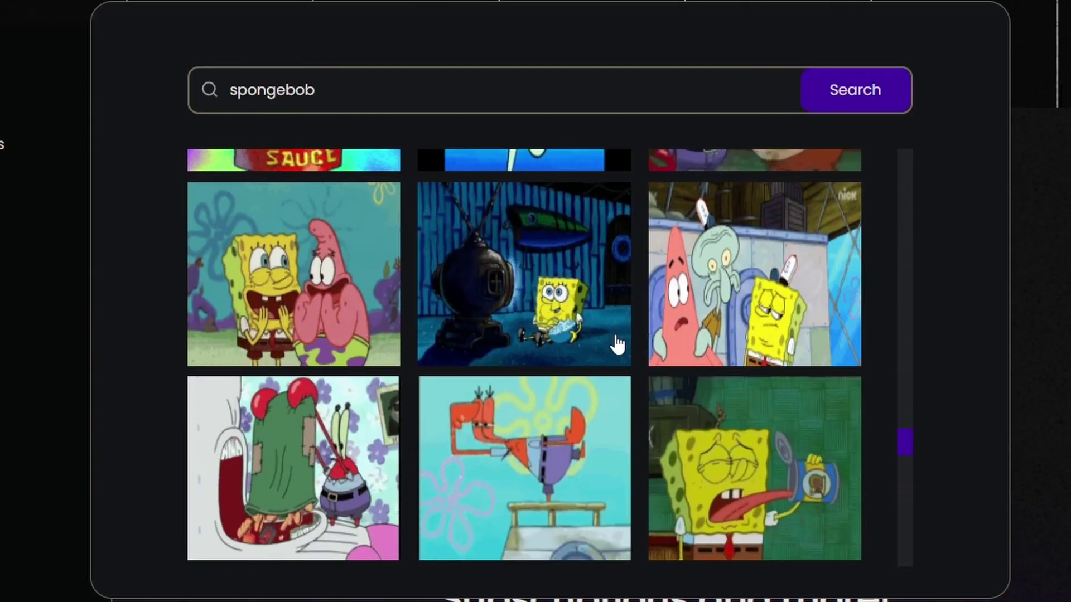
scroll(623, 354, down, 10)
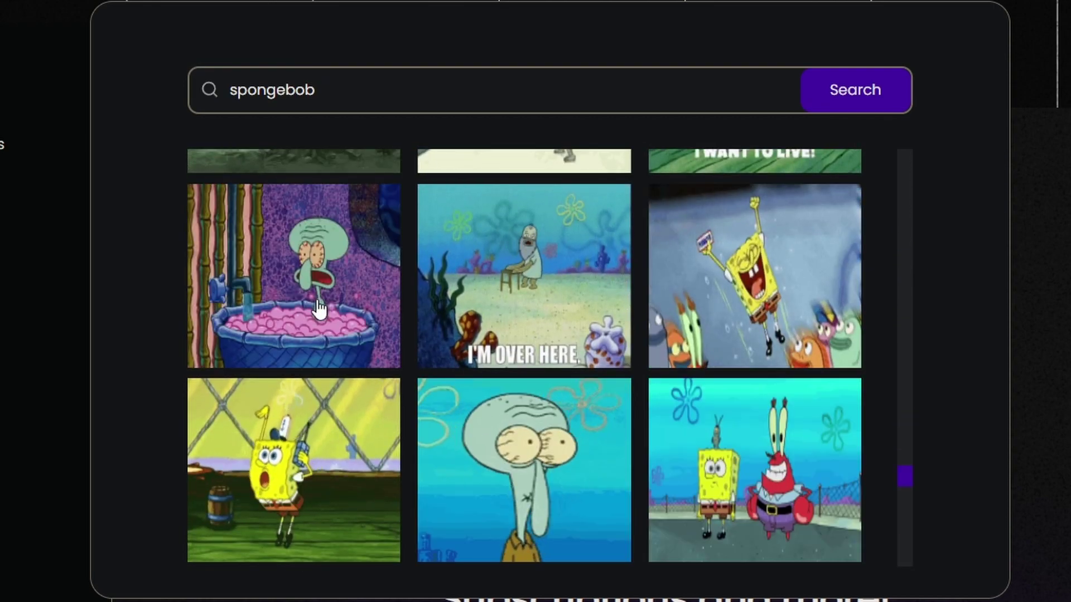
click(348, 508)
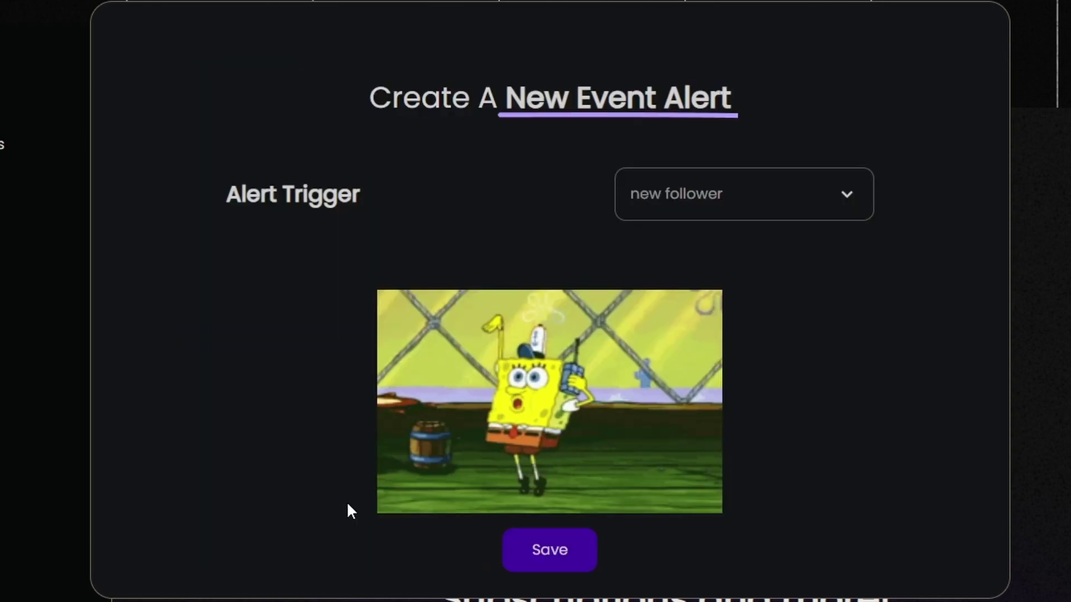
click(550, 550)
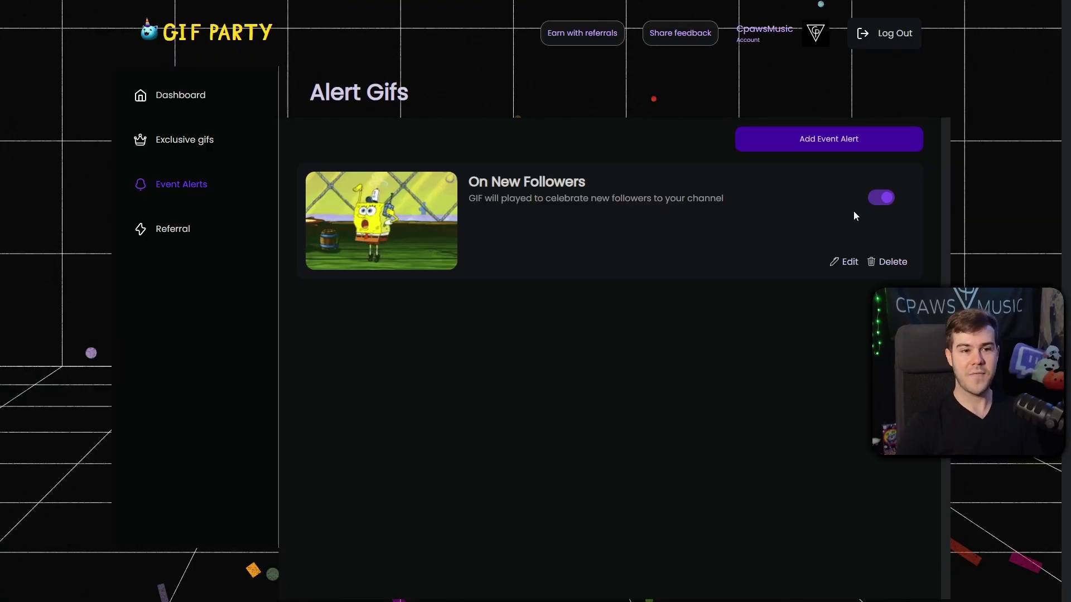
click(878, 198)
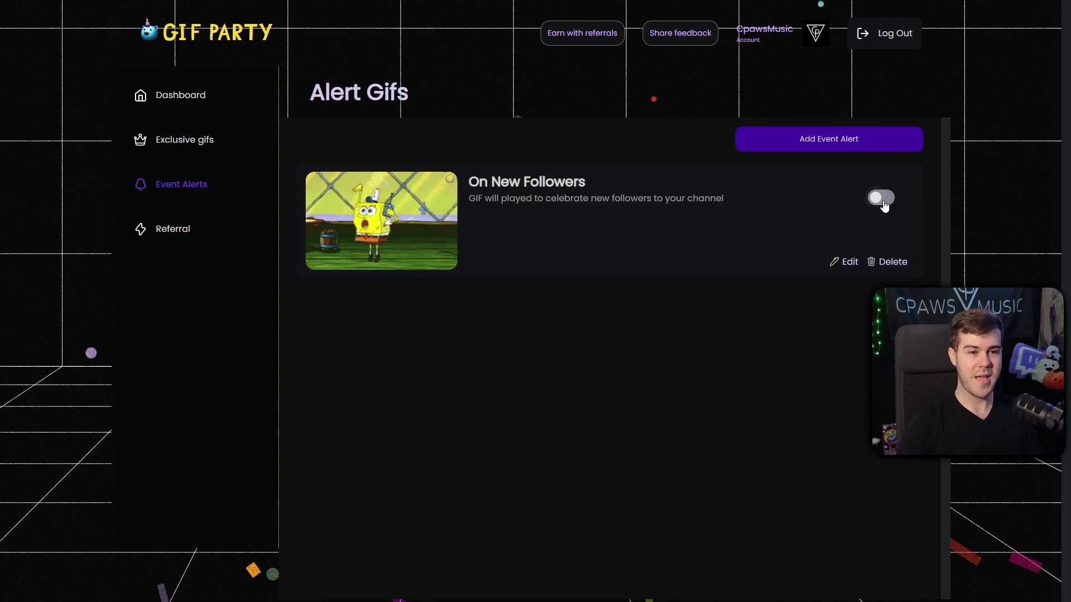
click(882, 202)
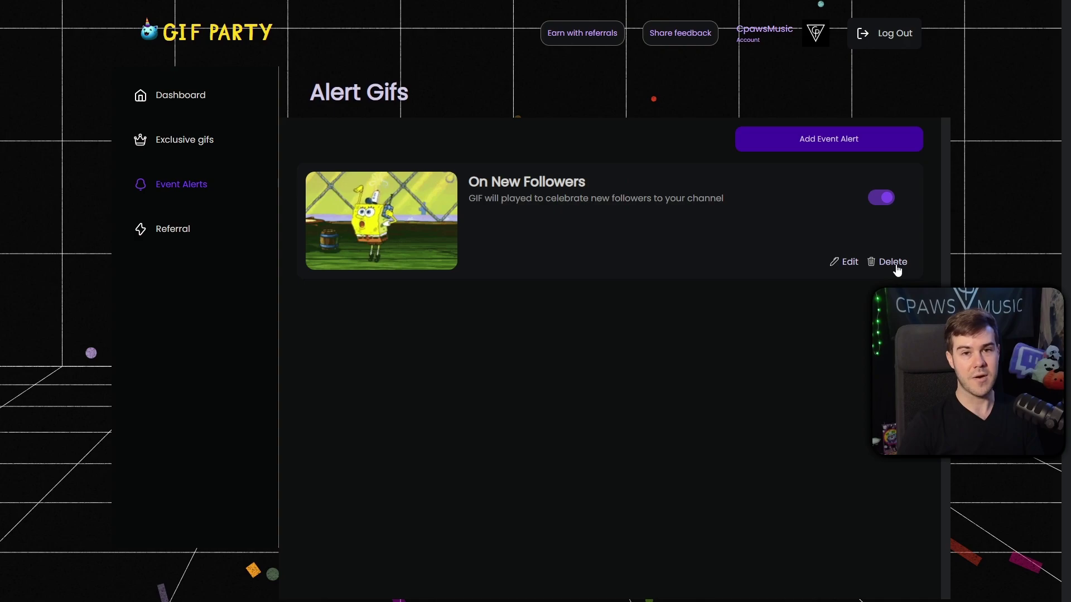
click(806, 139)
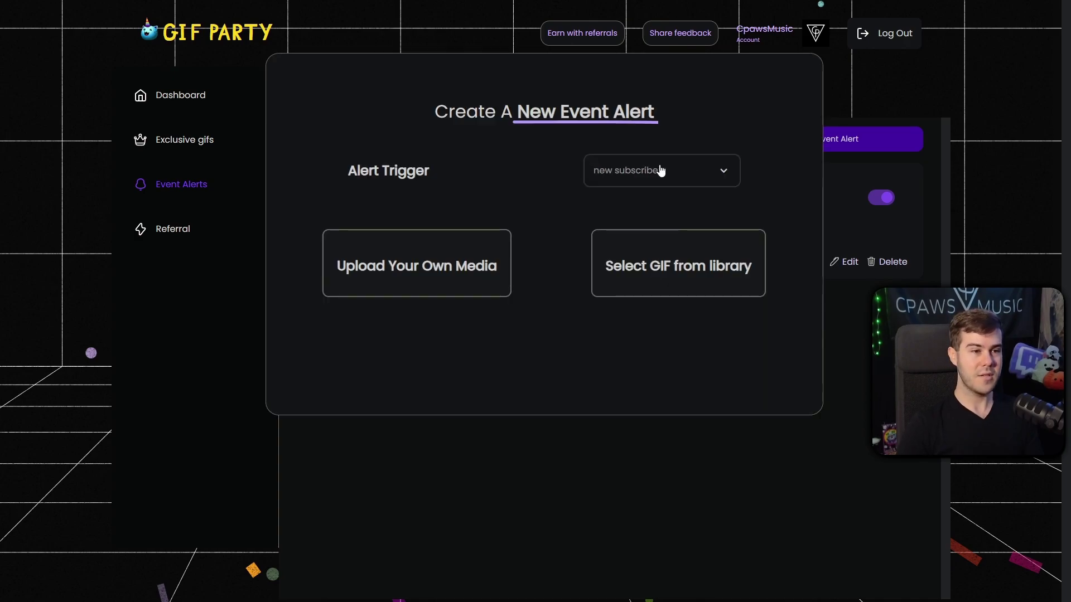
click(636, 176)
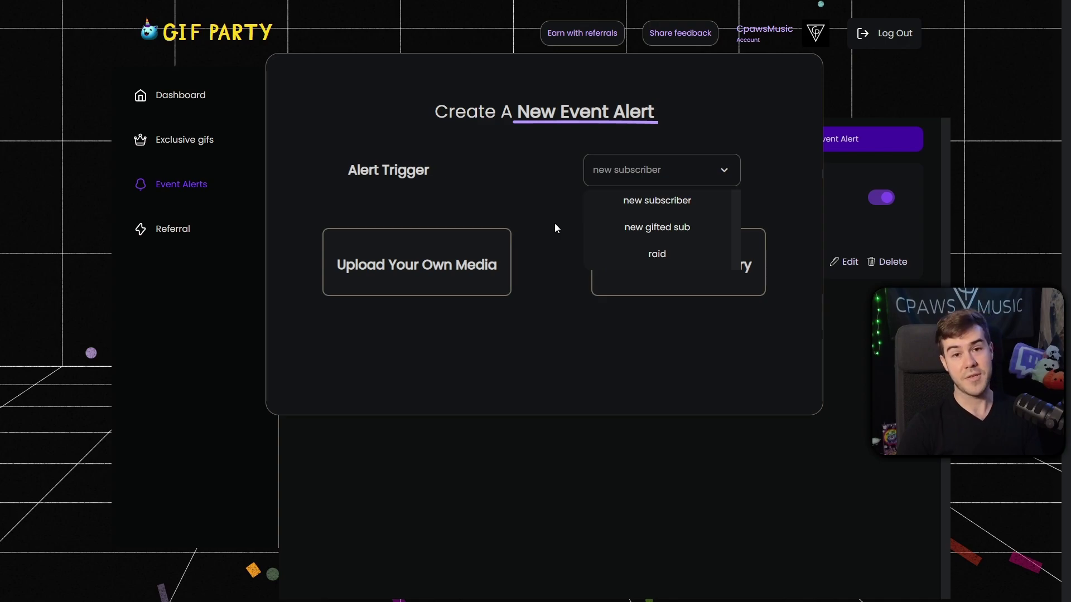
key(Escape)
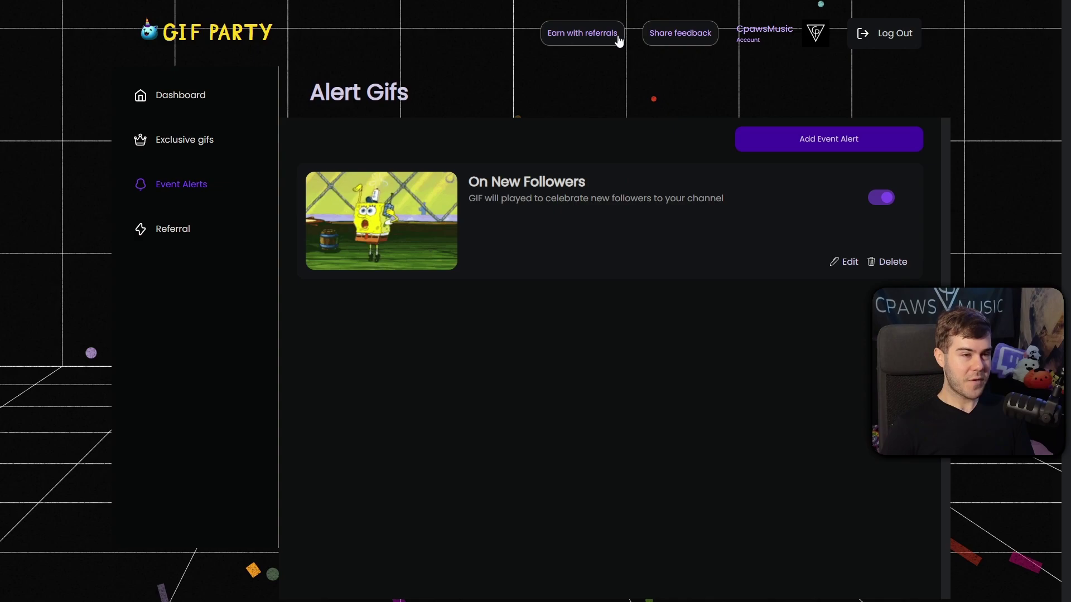
Step: Copy the referral link, then open the Referral page's withdrawal form
click(576, 36)
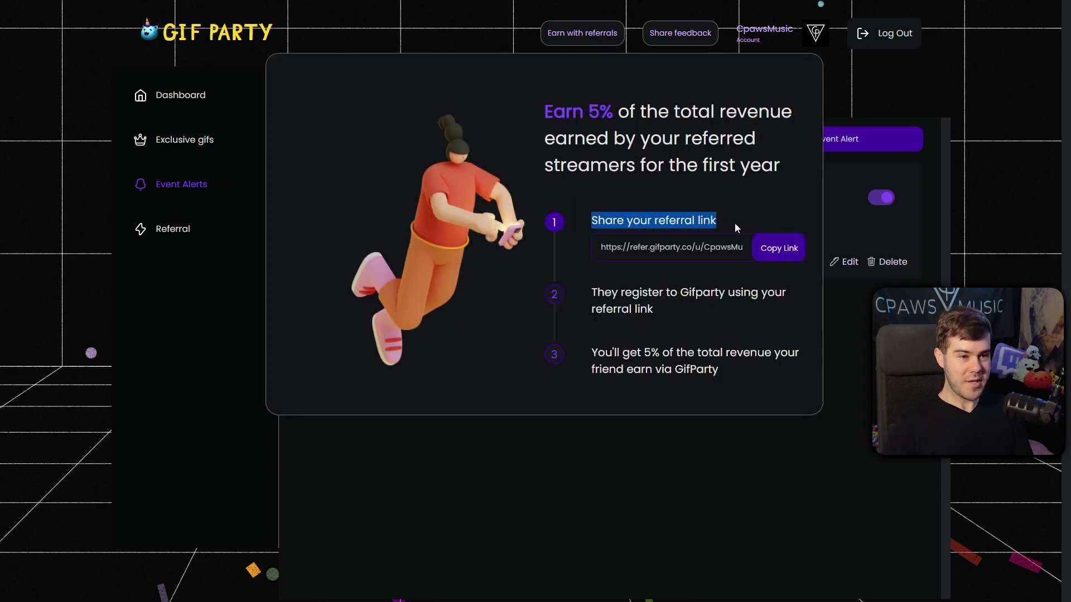
click(785, 252)
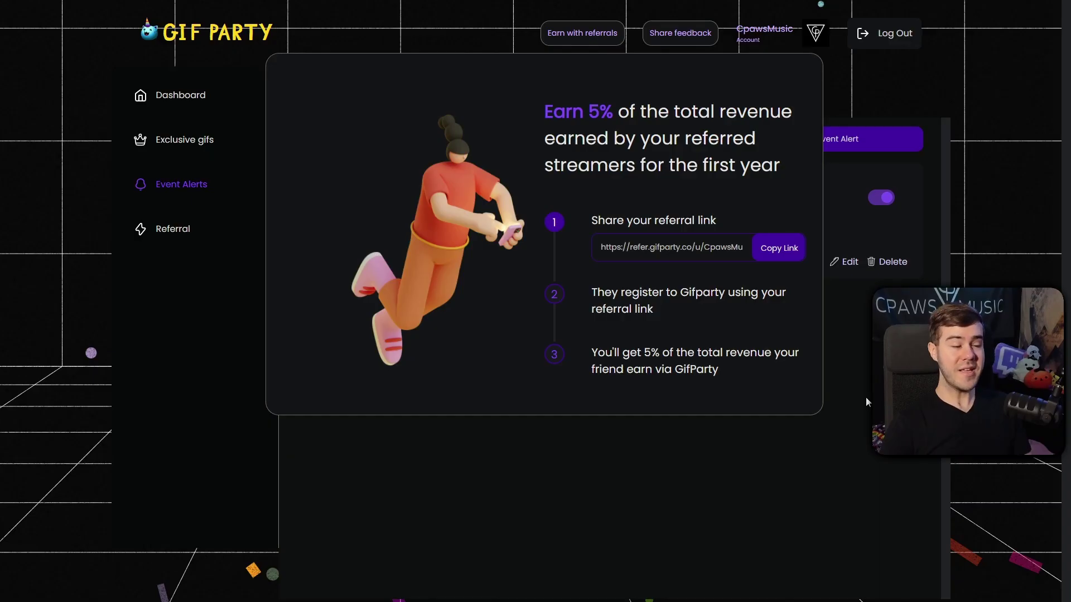
click(866, 398)
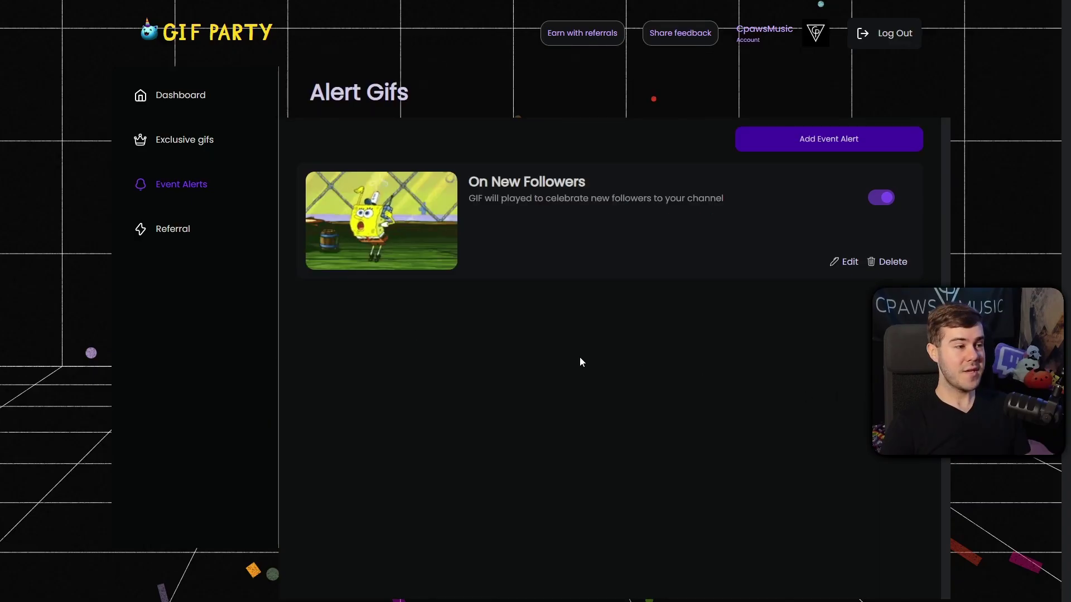
click(198, 233)
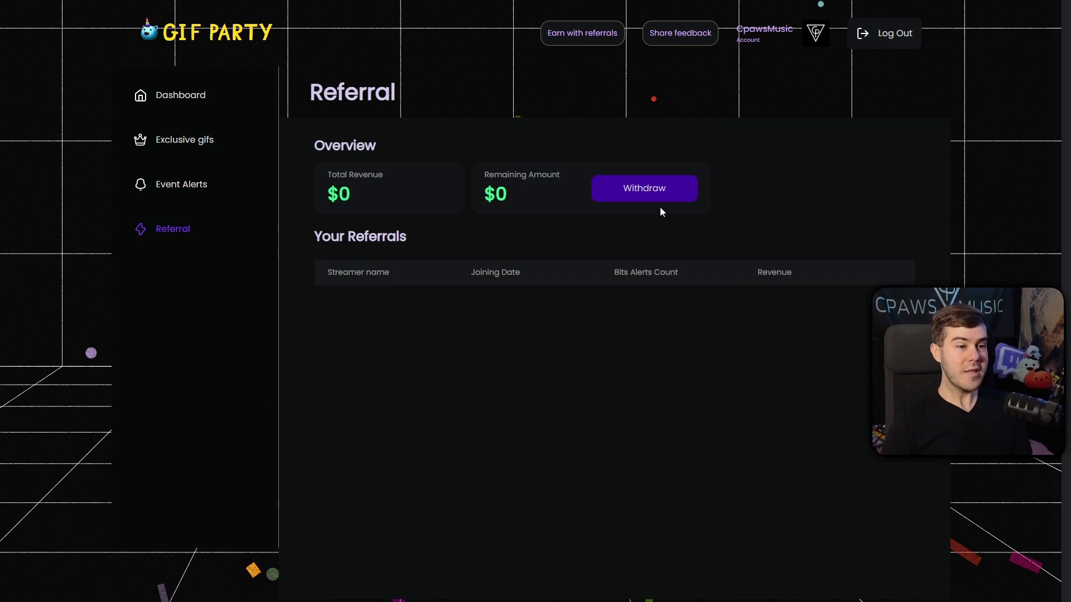
click(617, 194)
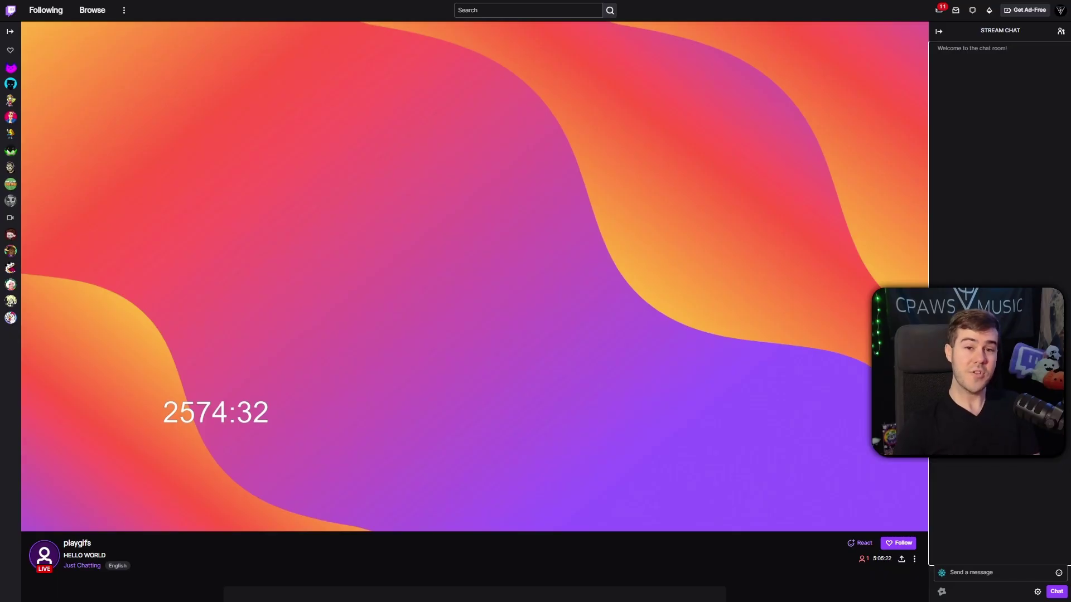
Step: Open the GifParty panel on the live playgifs stream and scroll the channel page
click(912, 269)
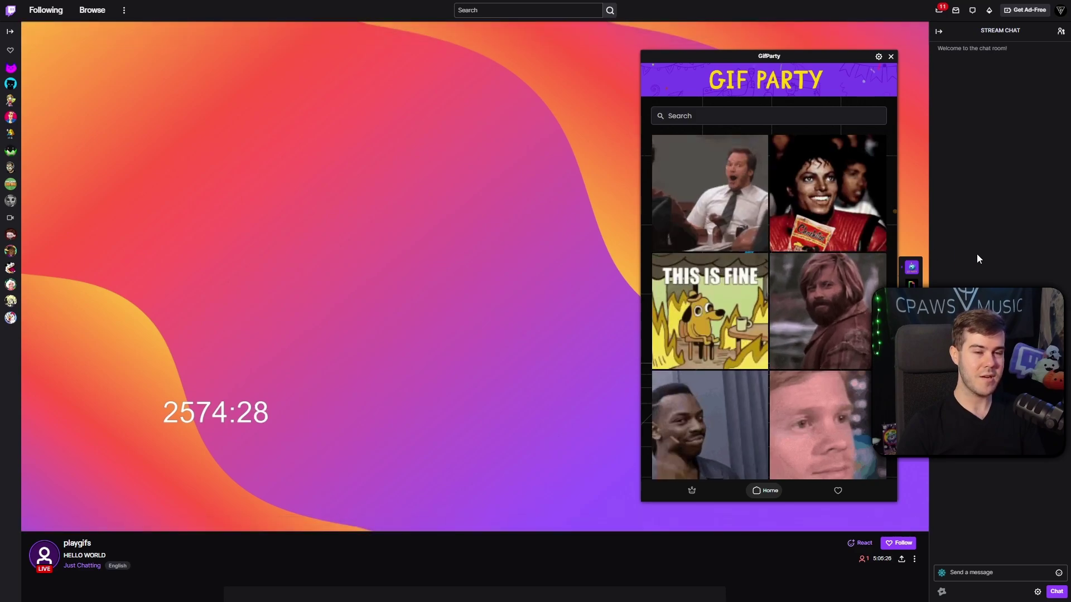
scroll(412, 452, down, 1)
scroll(413, 449, down, 7)
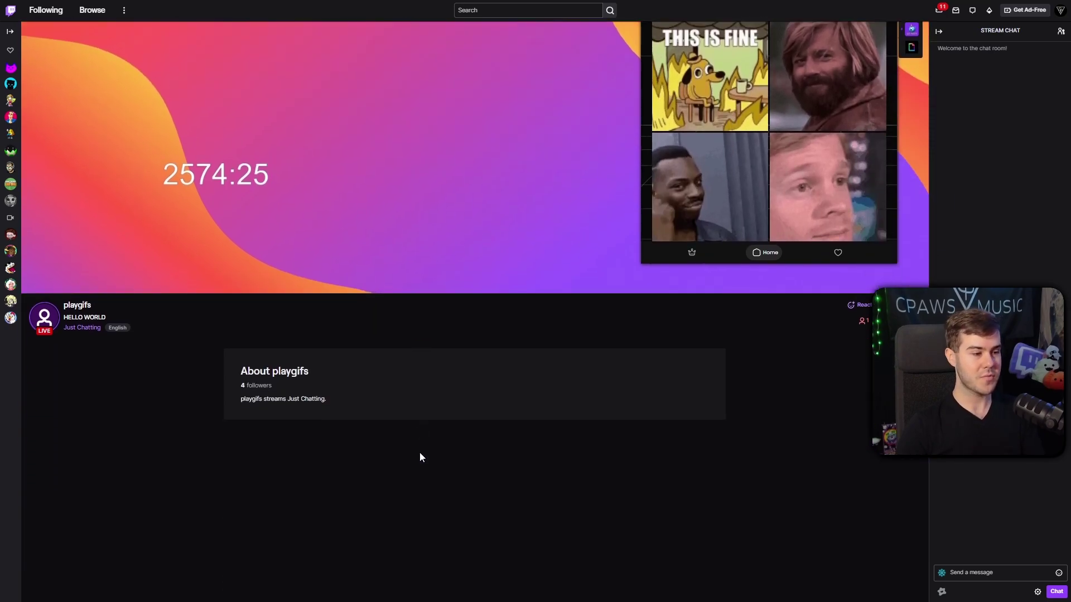